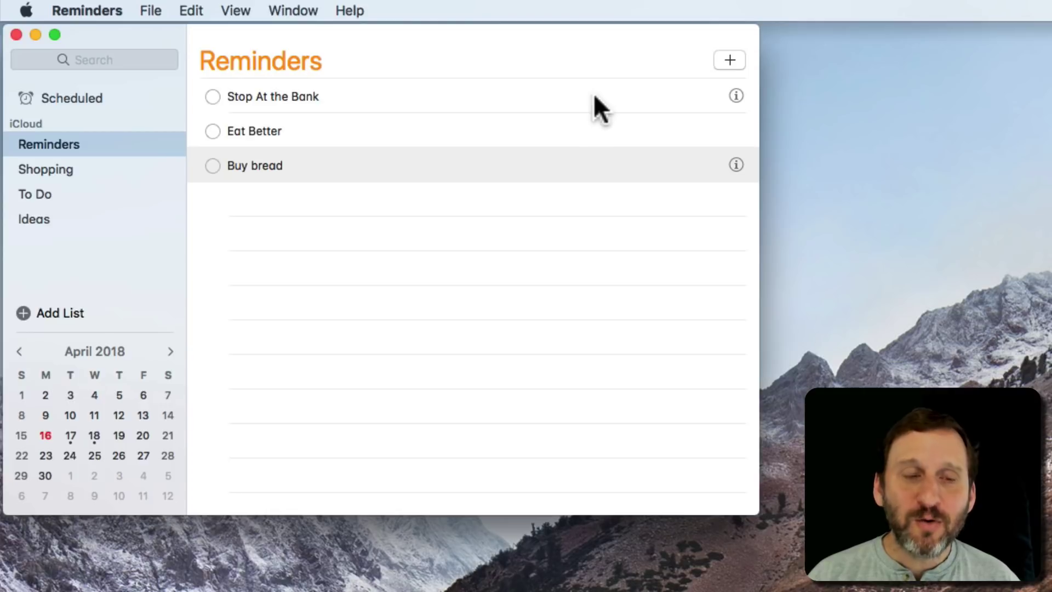
Add a trial Meeting reminder and give it a due date of today.
click(730, 60)
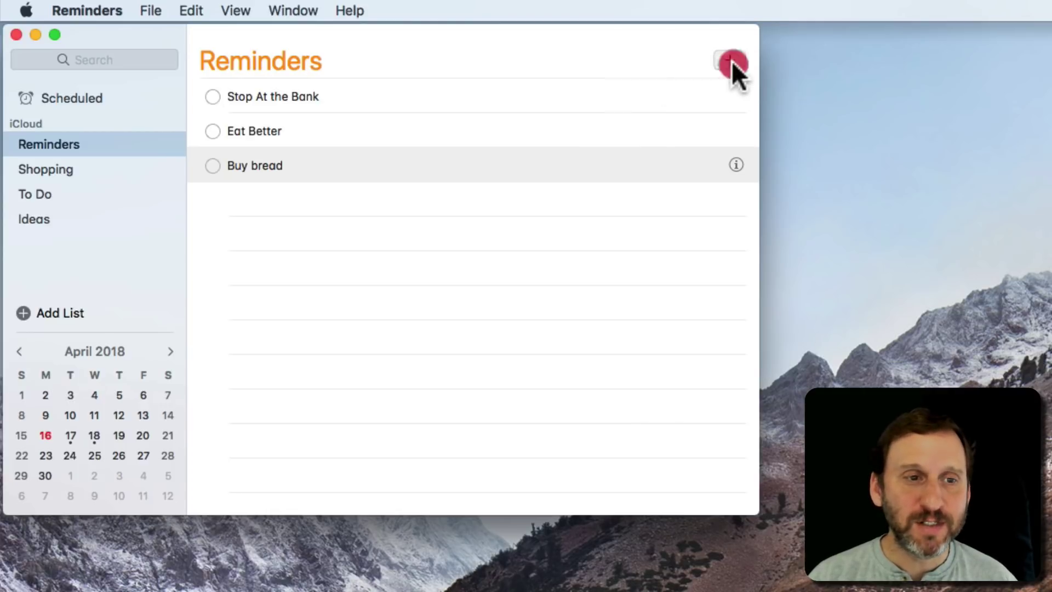
text(Meeting)
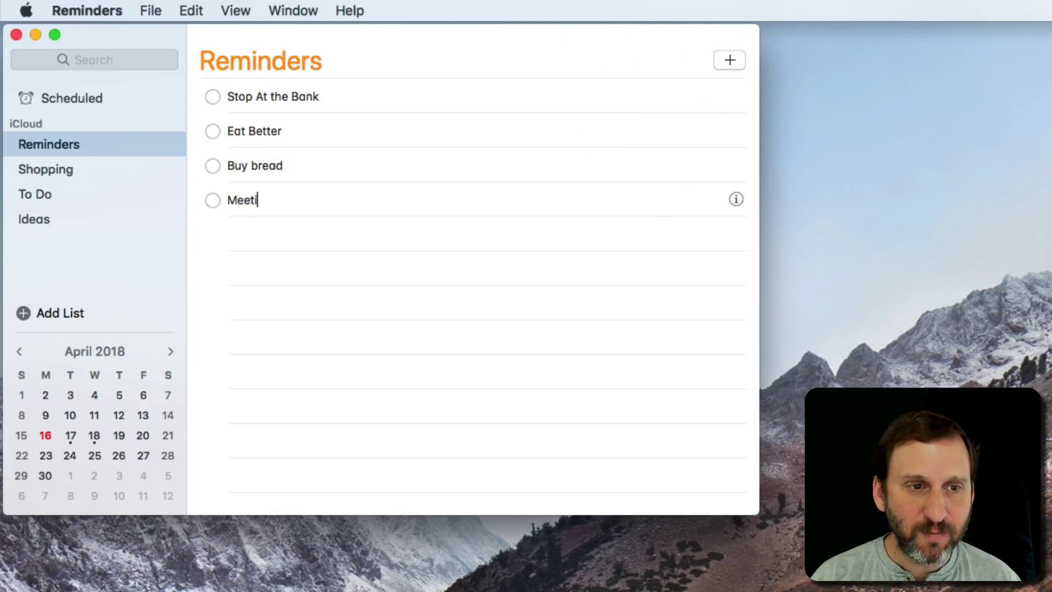
click(730, 196)
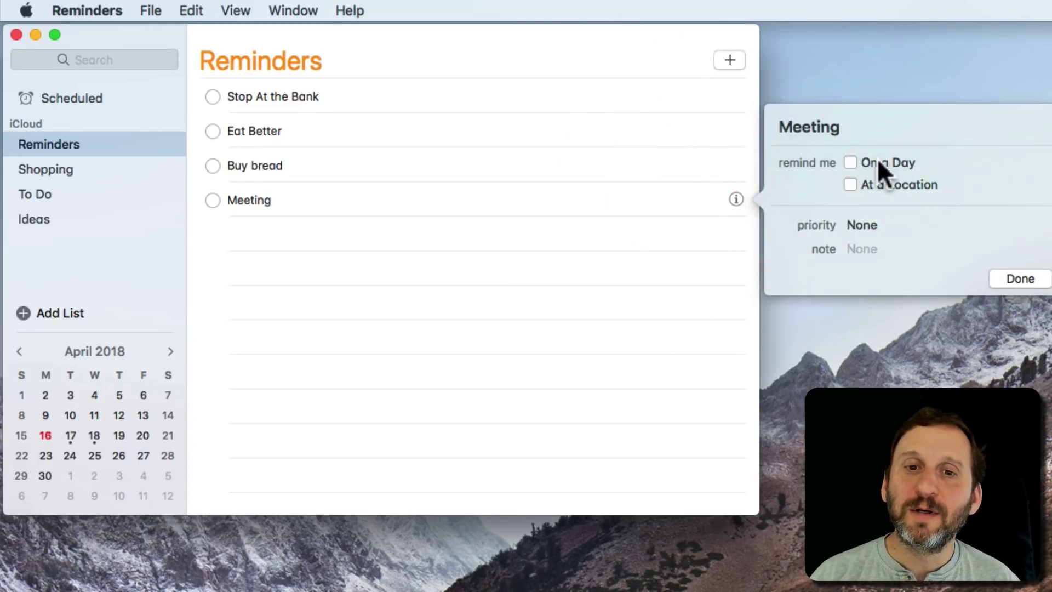
click(876, 159)
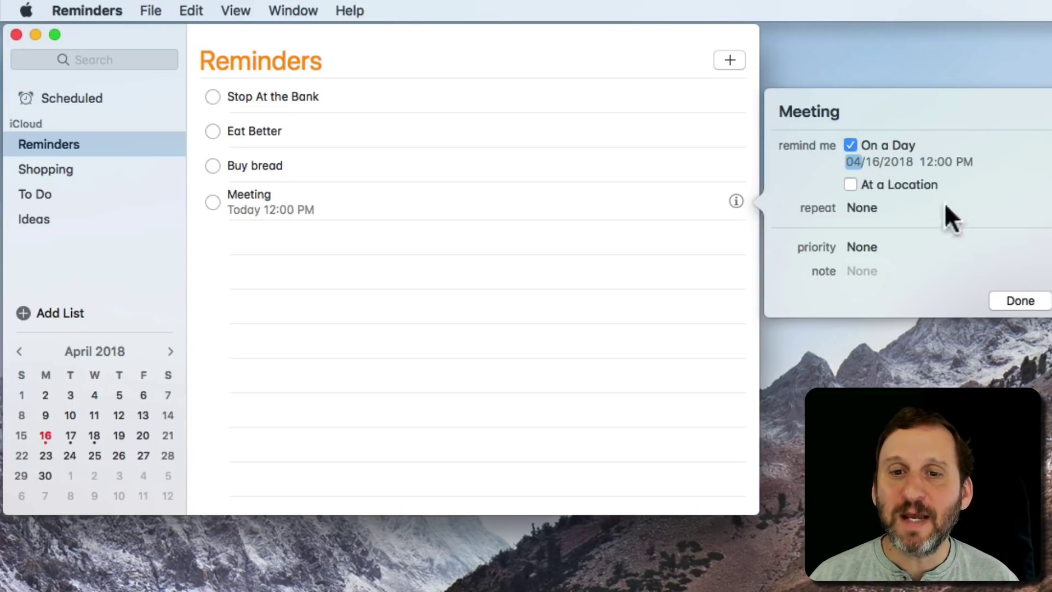
click(1012, 301)
Select the Meeting reminder and delete it.
click(471, 248)
click(331, 191)
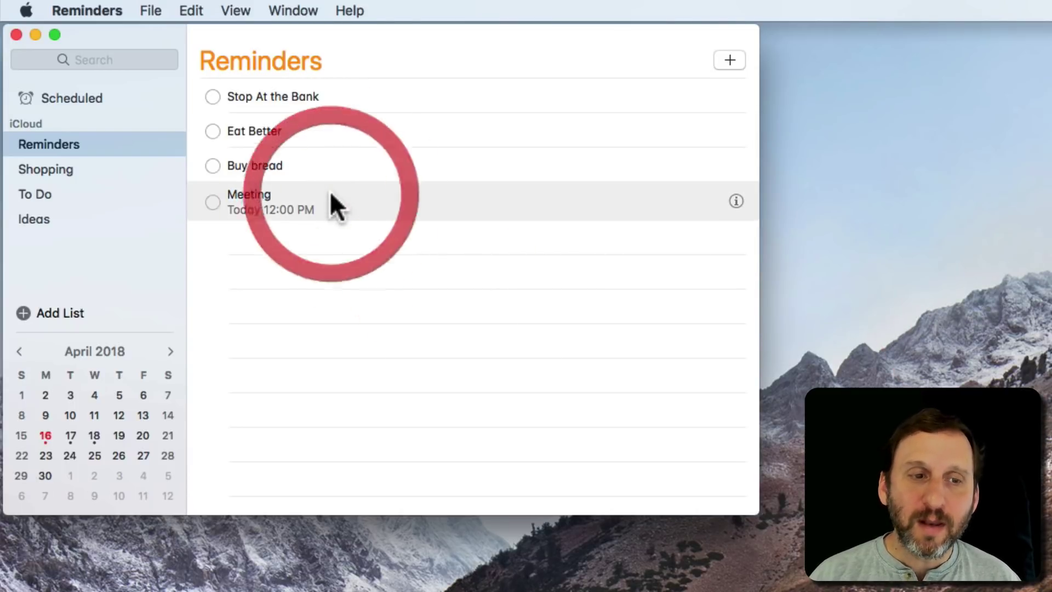
key(Delete)
Add 'Meeting tomorrow at 3 pm' and confirm it is due Tomorrow at 3:00 PM.
click(722, 61)
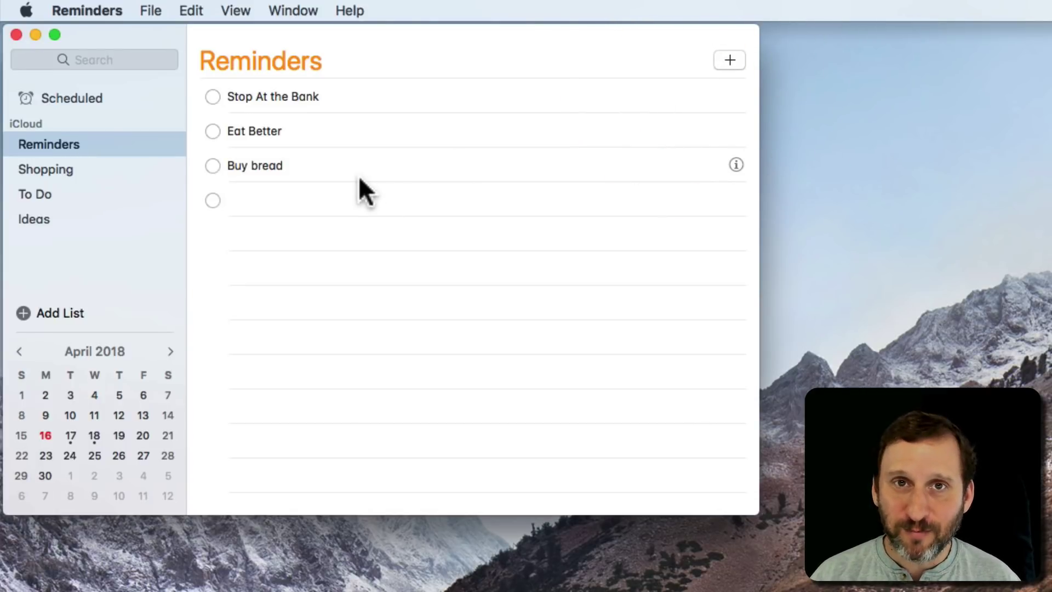
text(M)
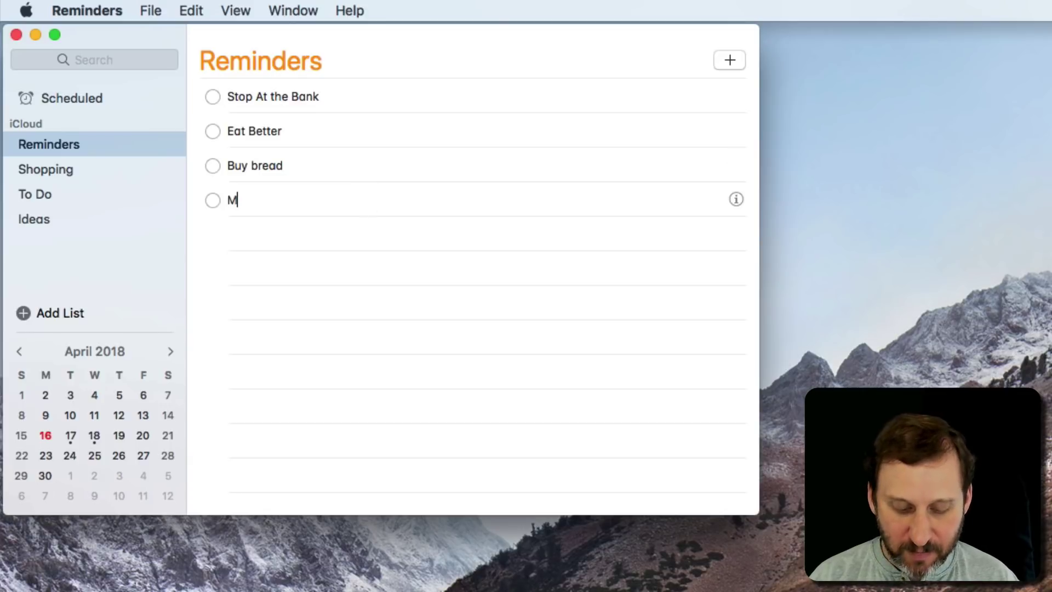
text(eeting tomorro)
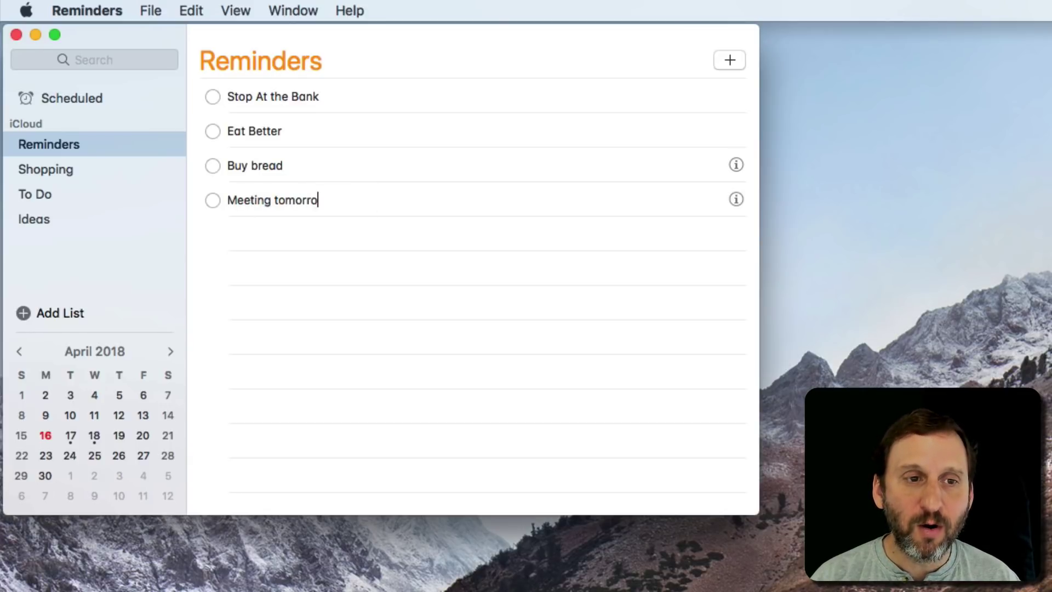
text(w at 3 pm)
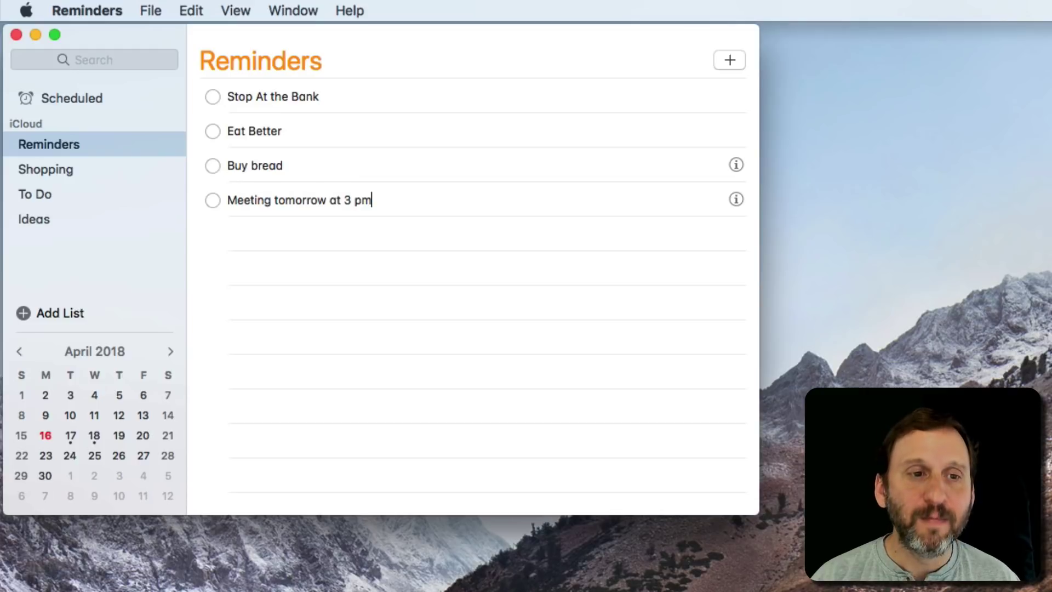
key(Return)
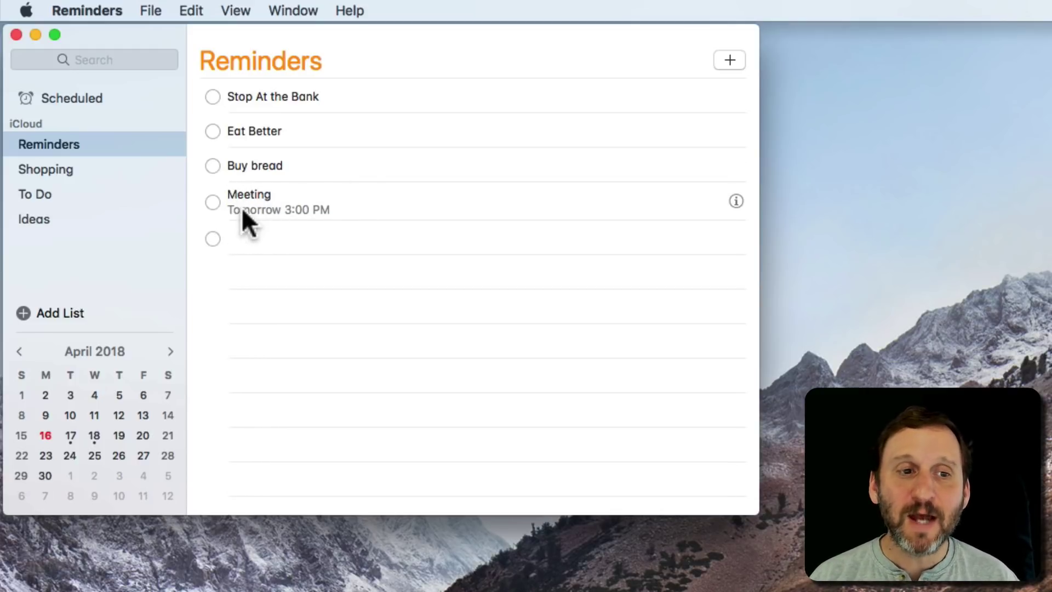
click(735, 200)
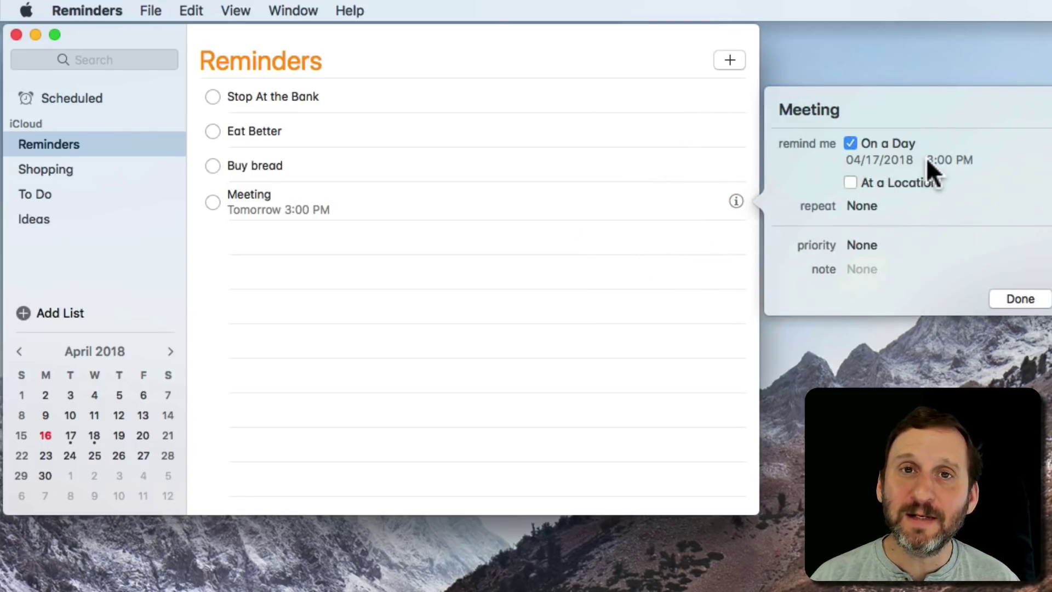
click(381, 250)
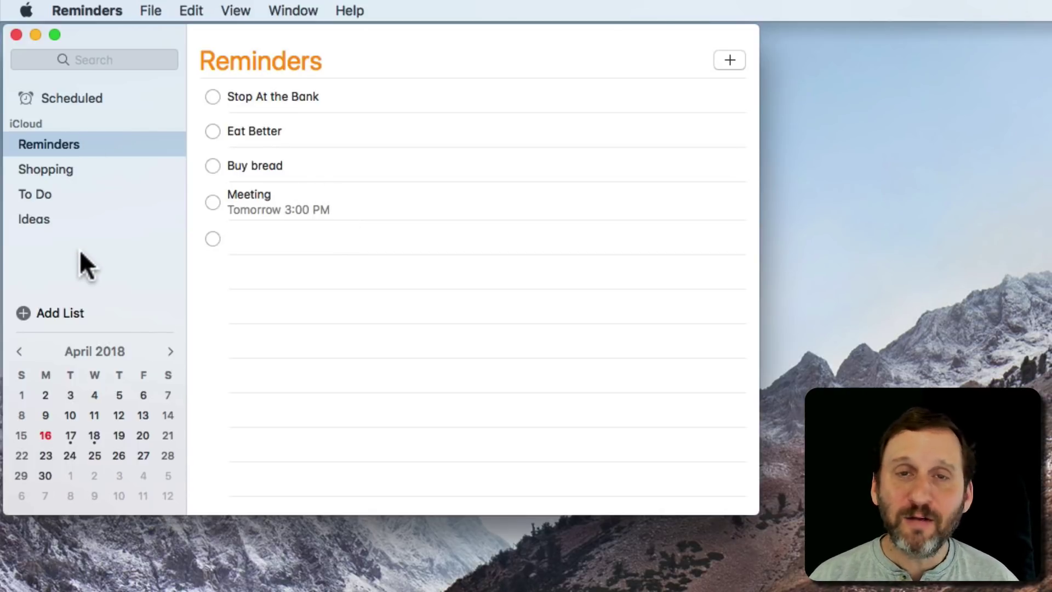
Open the Scheduled view showing Finish My App, Meeting and Take a Nap by day.
click(66, 100)
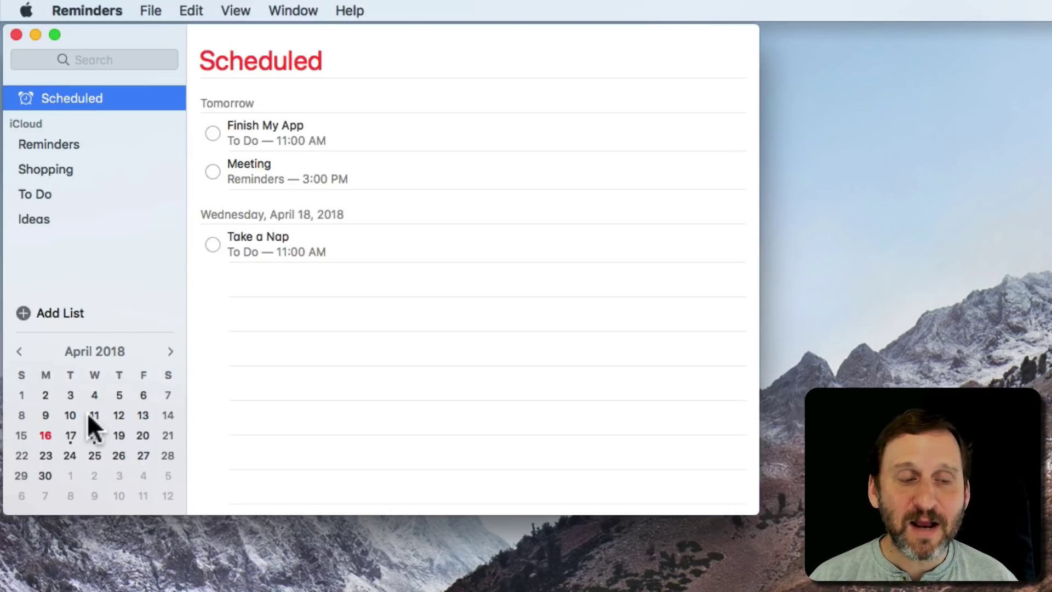
Look through the View menu options and close it without changes.
click(241, 8)
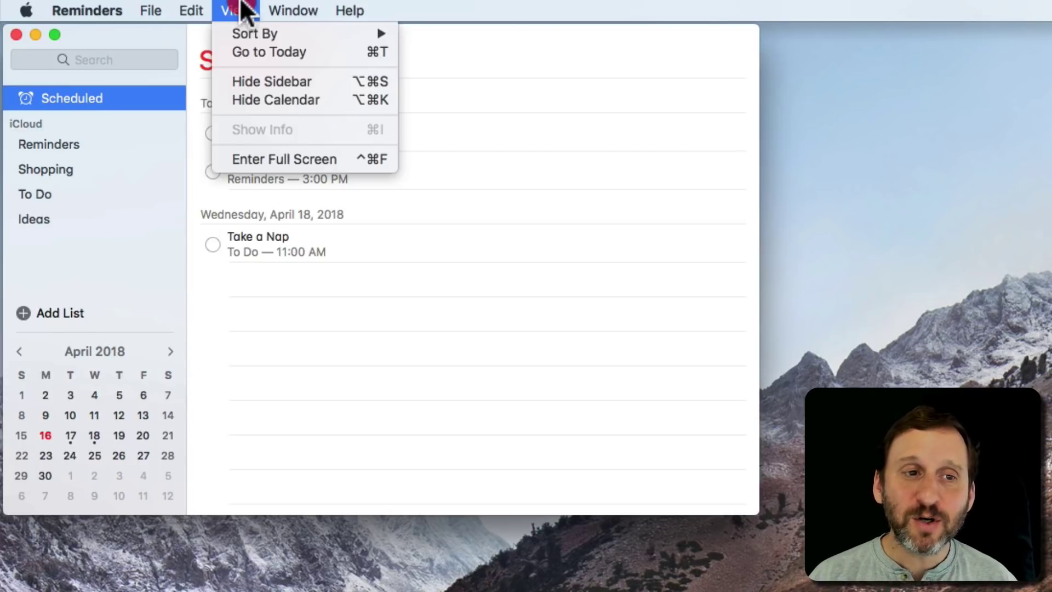
click(258, 96)
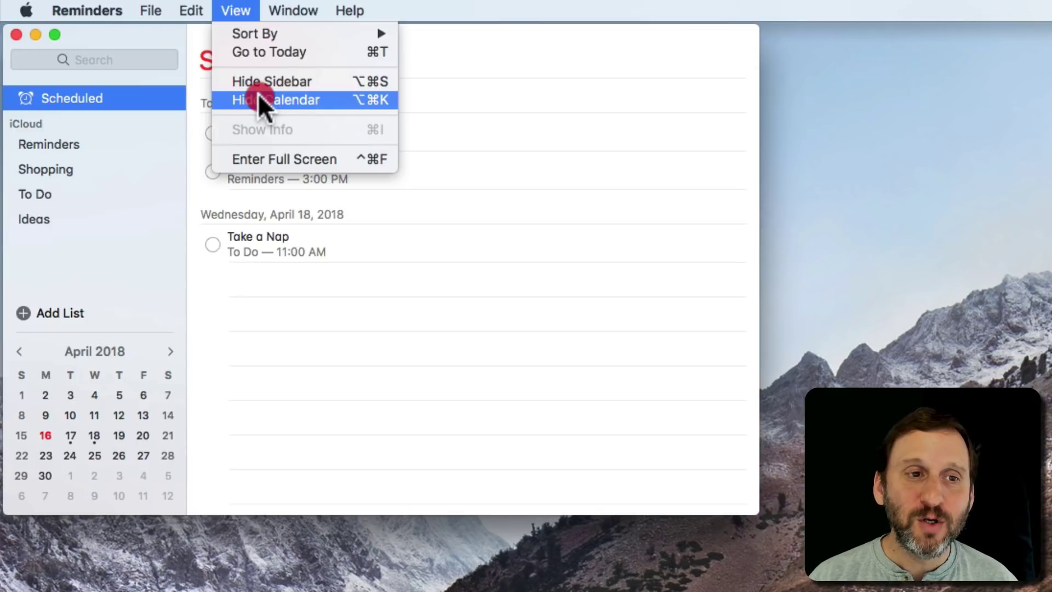
click(68, 393)
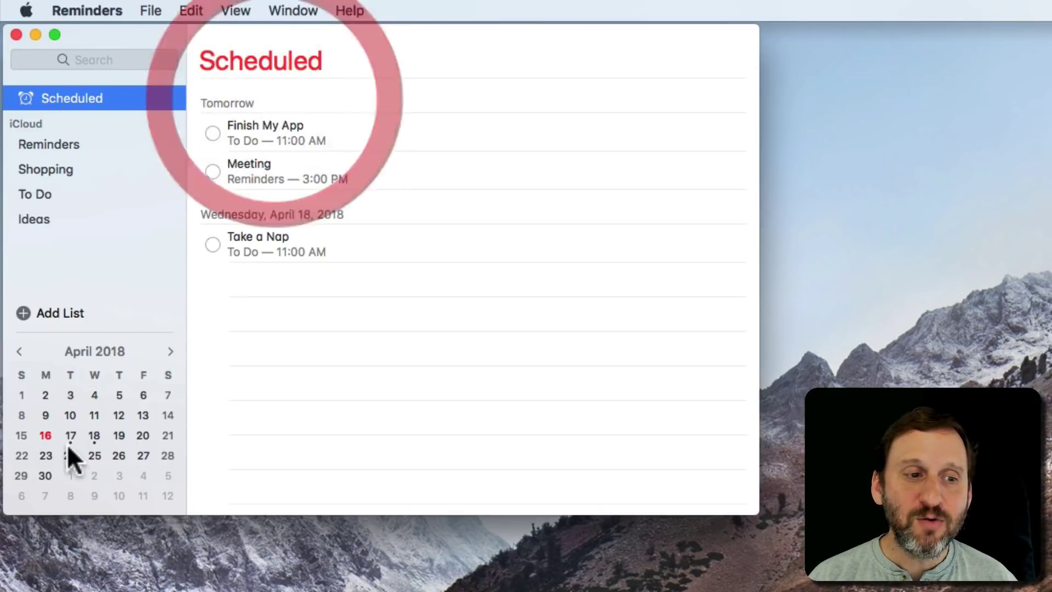
Browse April 16–18 in the mini calendar, ending on Tuesday, April 17.
click(71, 434)
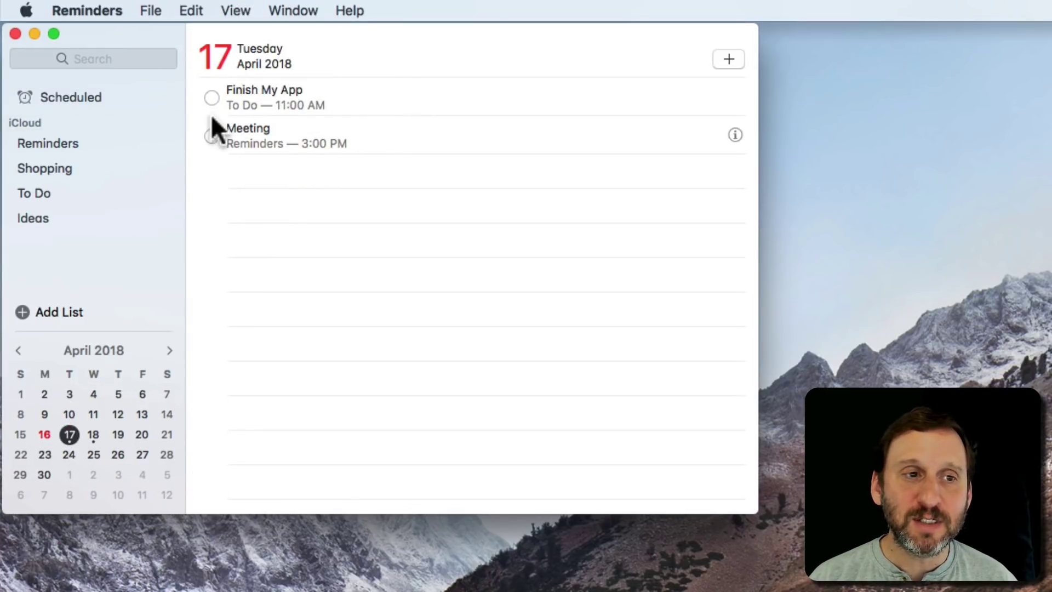
click(94, 433)
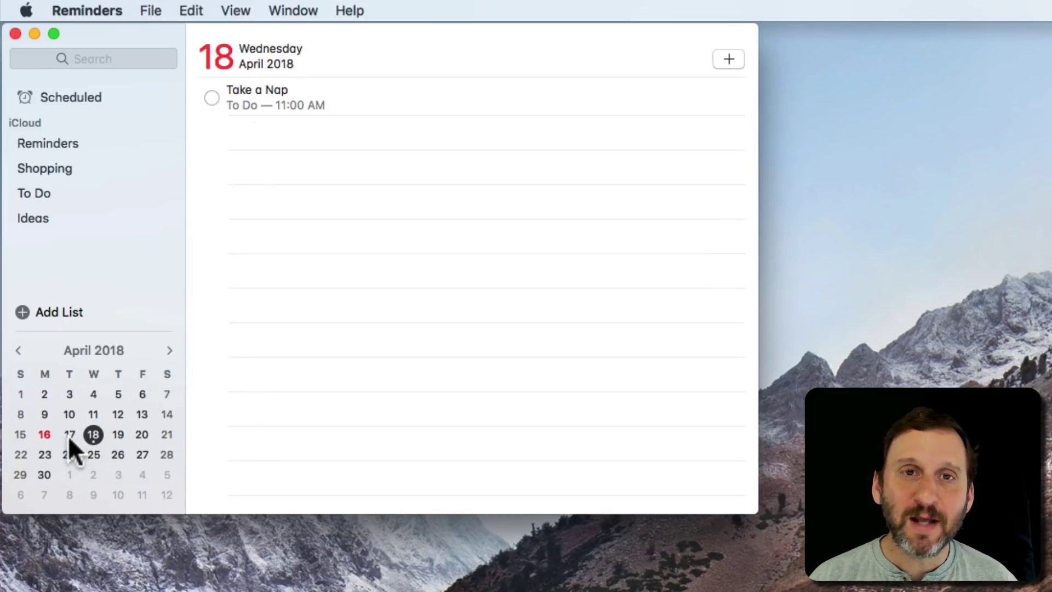
click(69, 434)
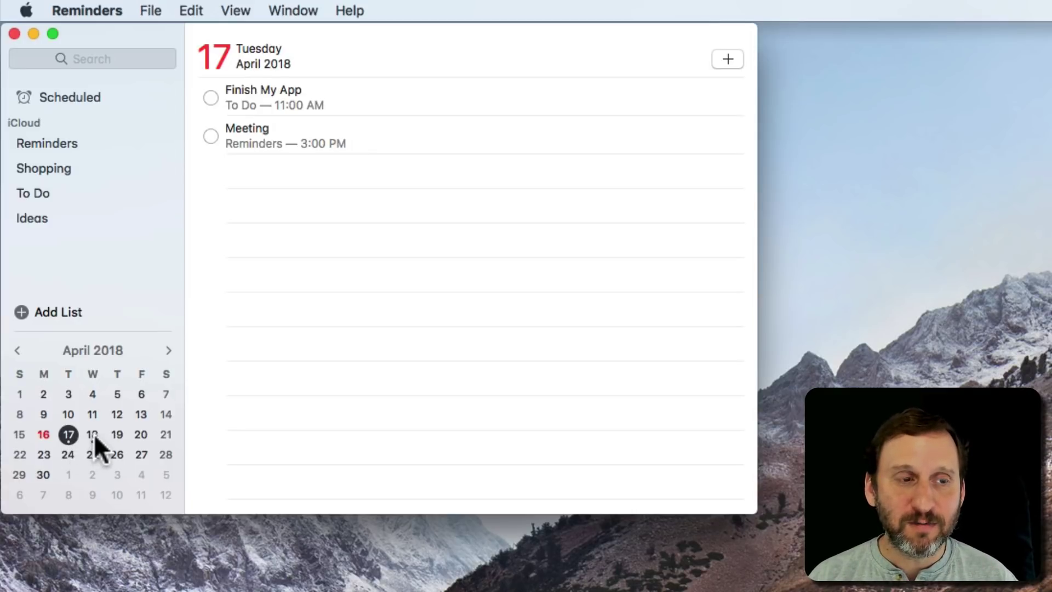
click(94, 432)
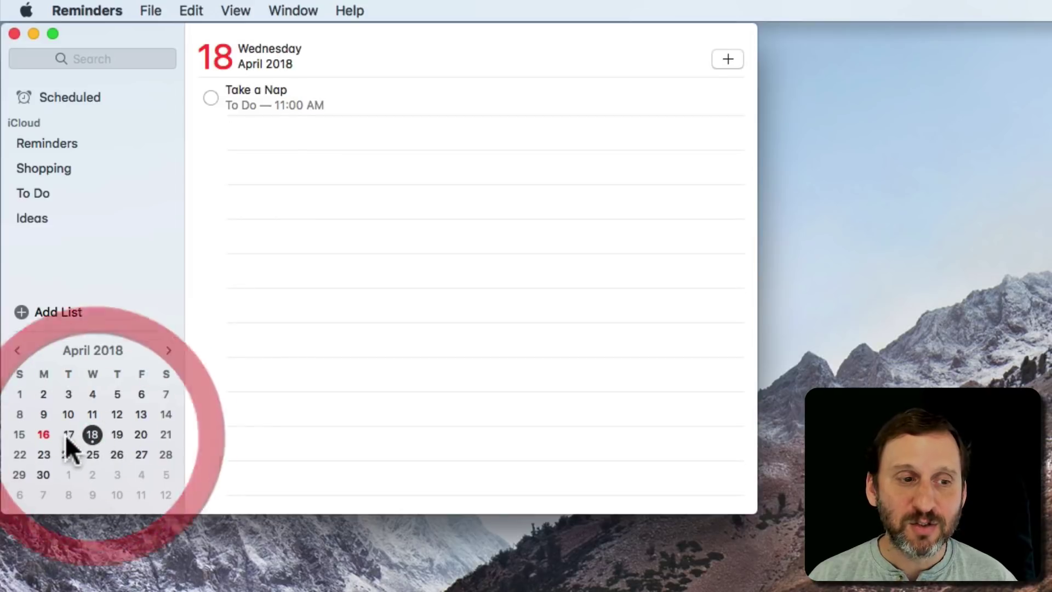
click(43, 432)
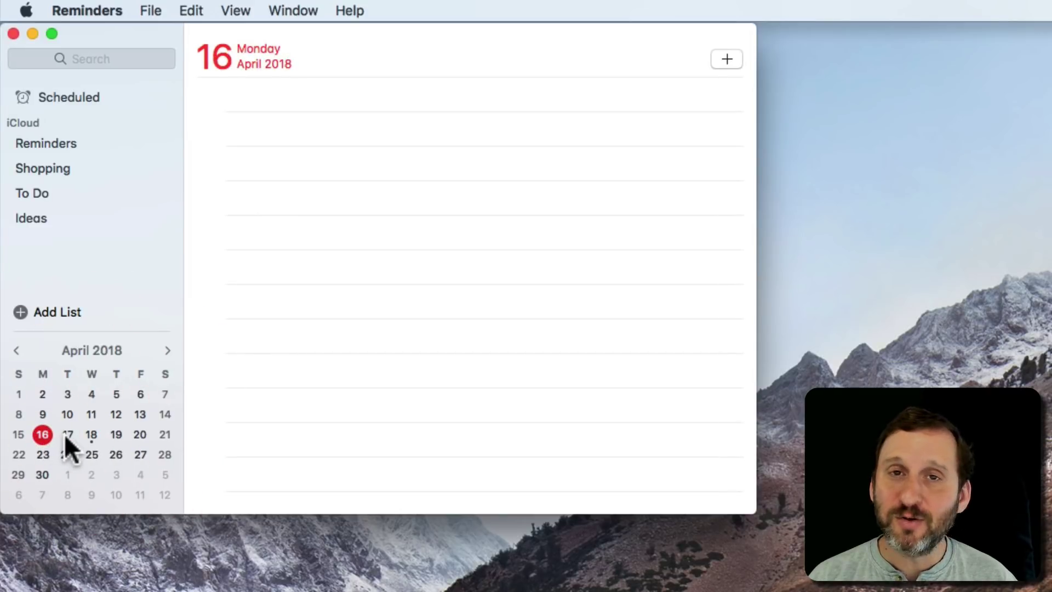
click(65, 435)
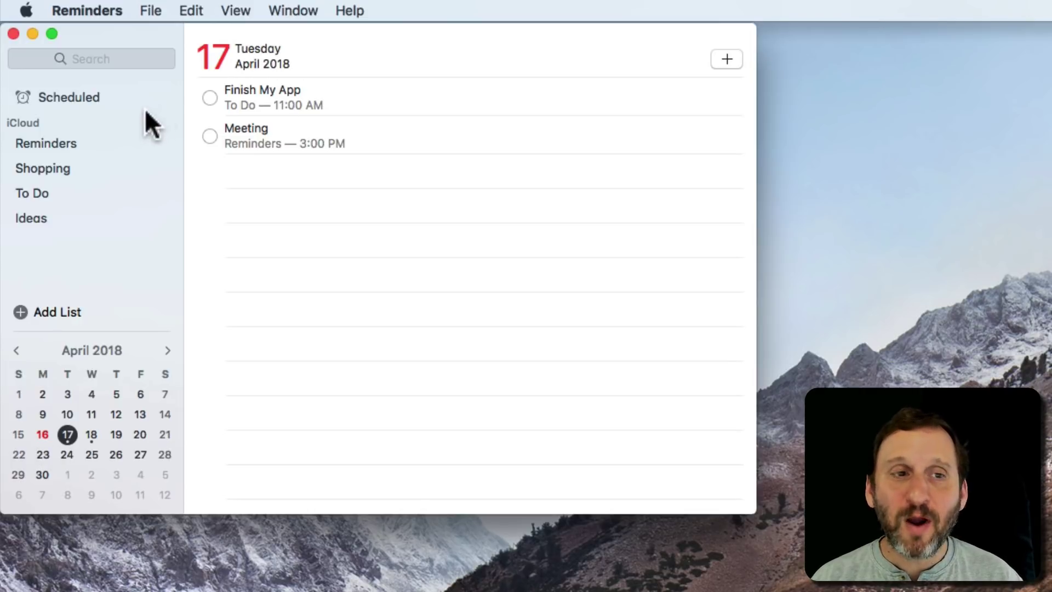
Return to the Reminders list and review Stop At the Bank's priority, leaving None.
click(51, 136)
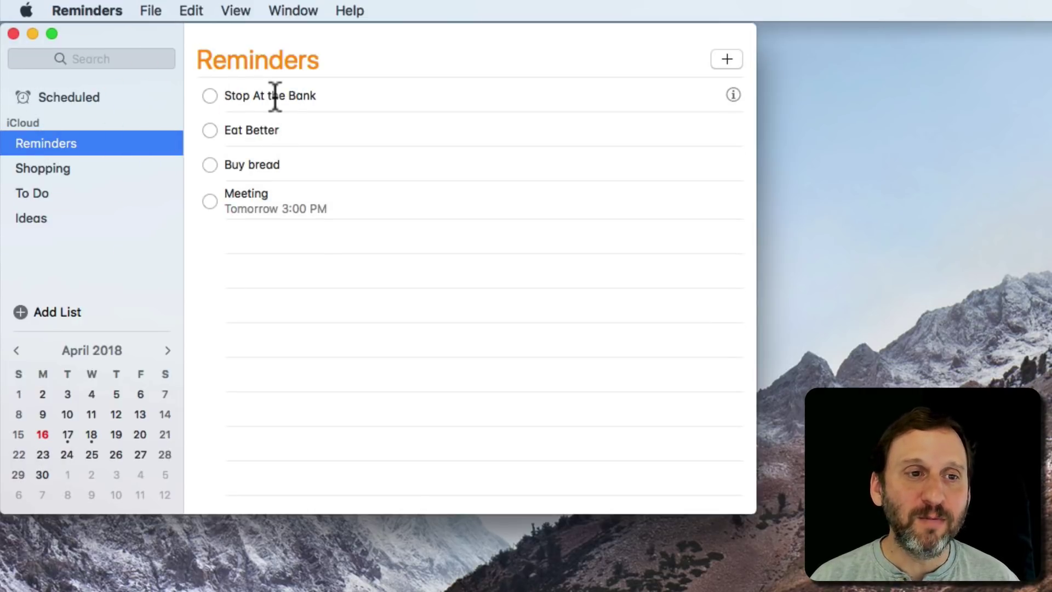
click(732, 94)
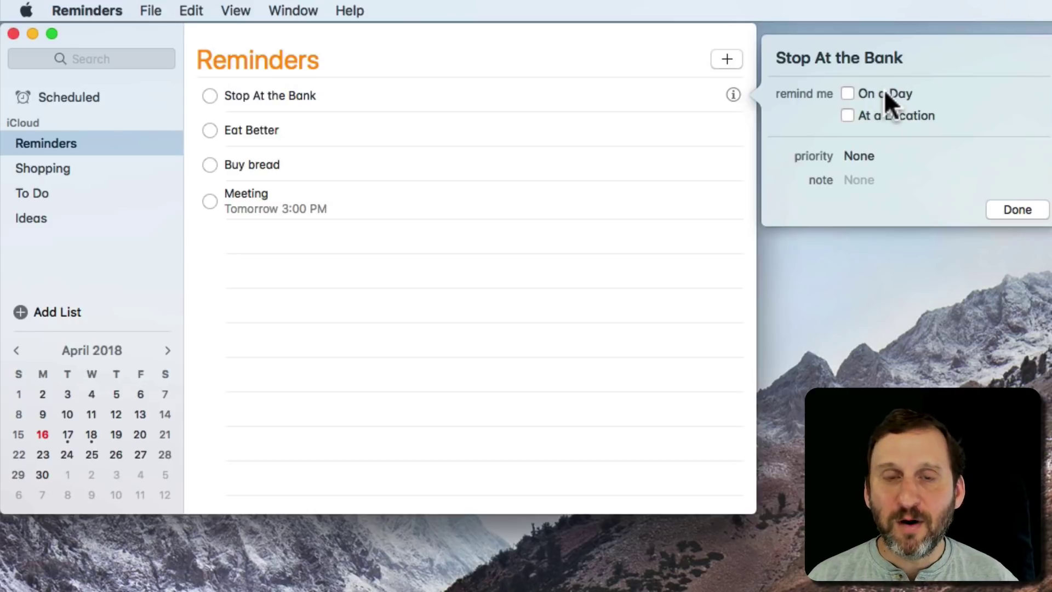
click(855, 155)
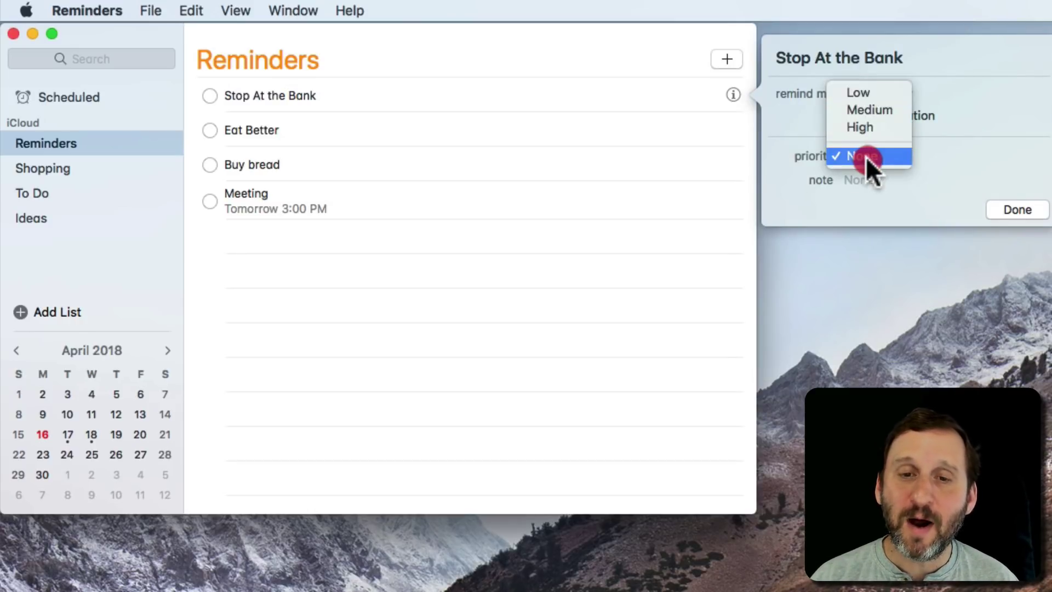
click(865, 156)
click(1008, 209)
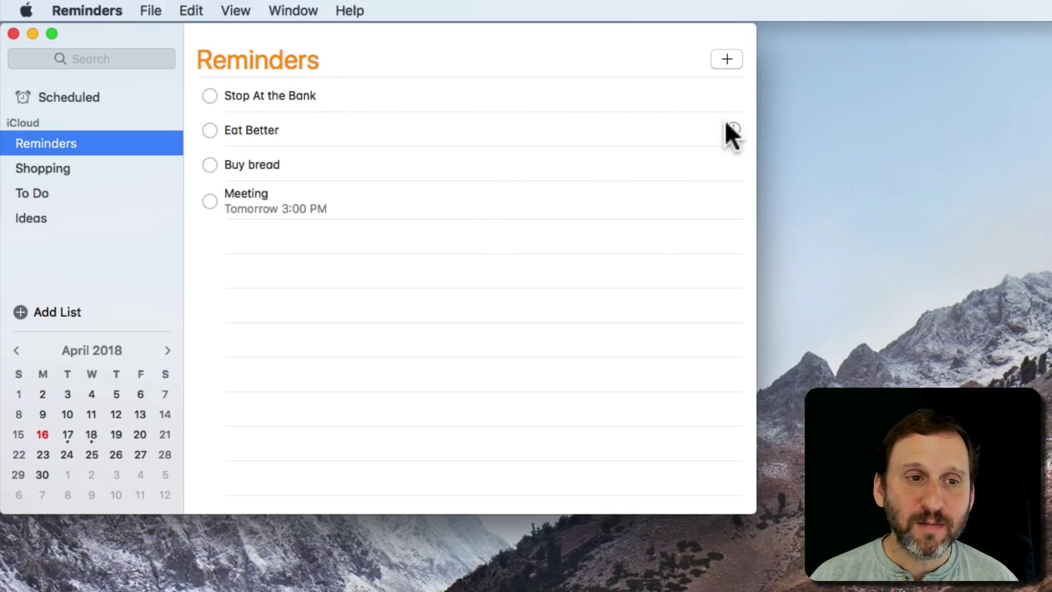
Set Stop At the Bank's priority to High.
click(733, 94)
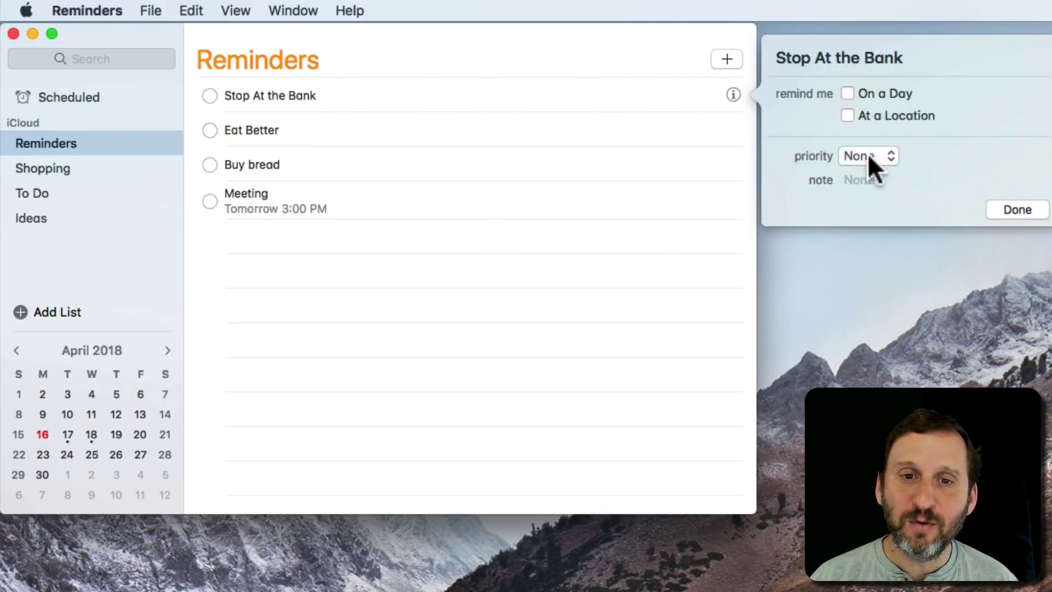
click(867, 155)
click(870, 131)
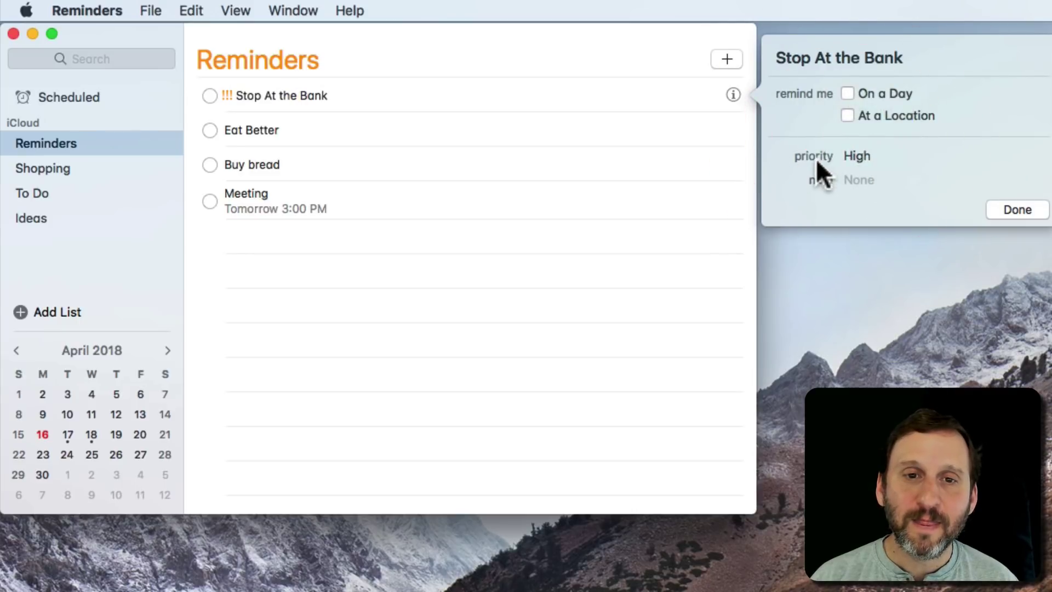
click(1011, 207)
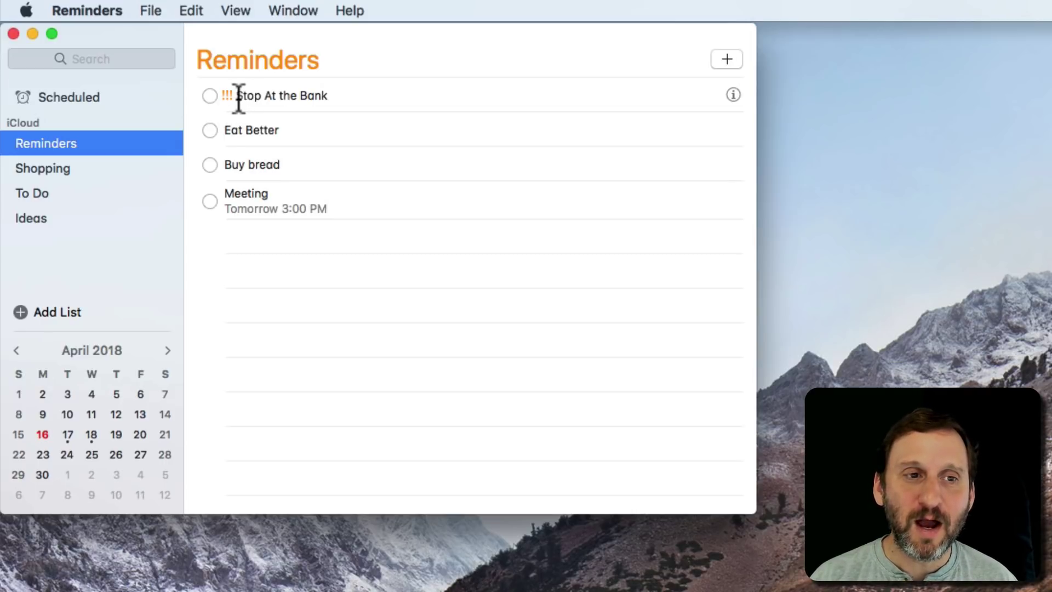
Keep manual sort order and drag Eat Better to a new position.
click(233, 10)
drag(233, 9, 452, 77)
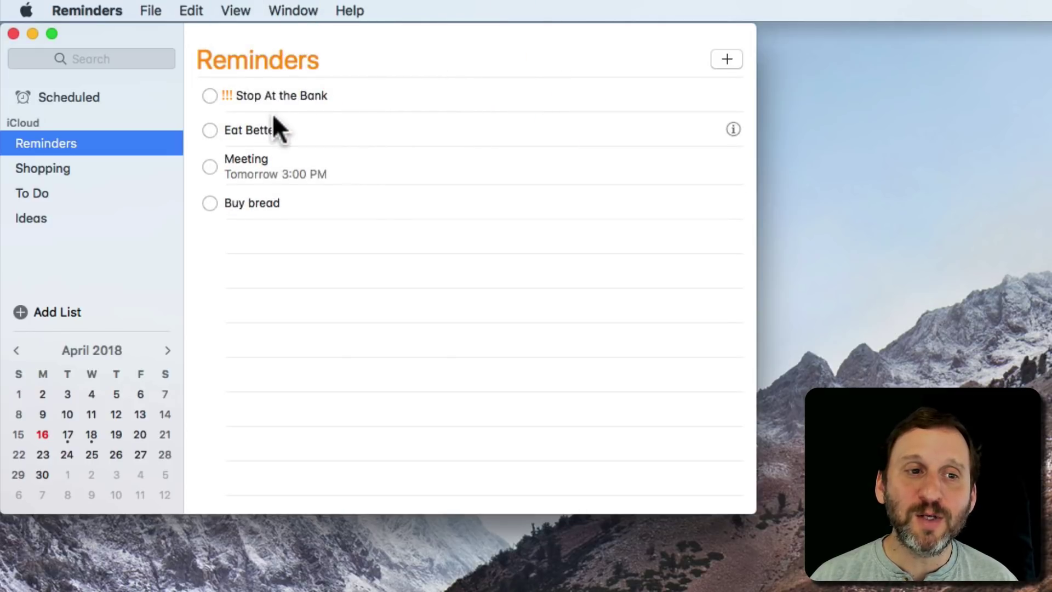
drag(249, 17, 480, 34)
click(274, 142)
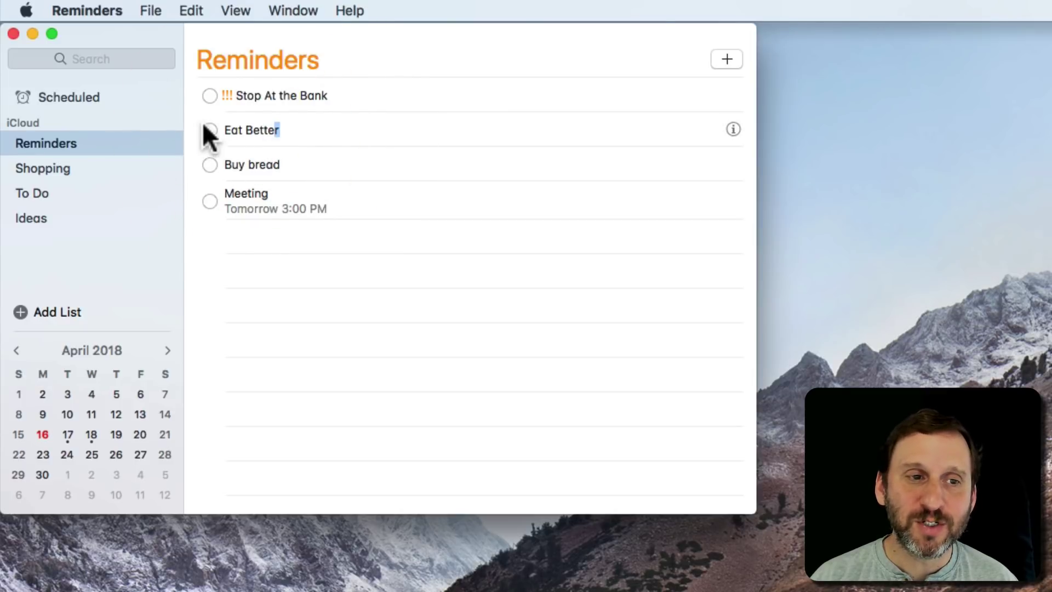
drag(193, 123, 205, 187)
Sort the Reminders list by Title.
click(230, 10)
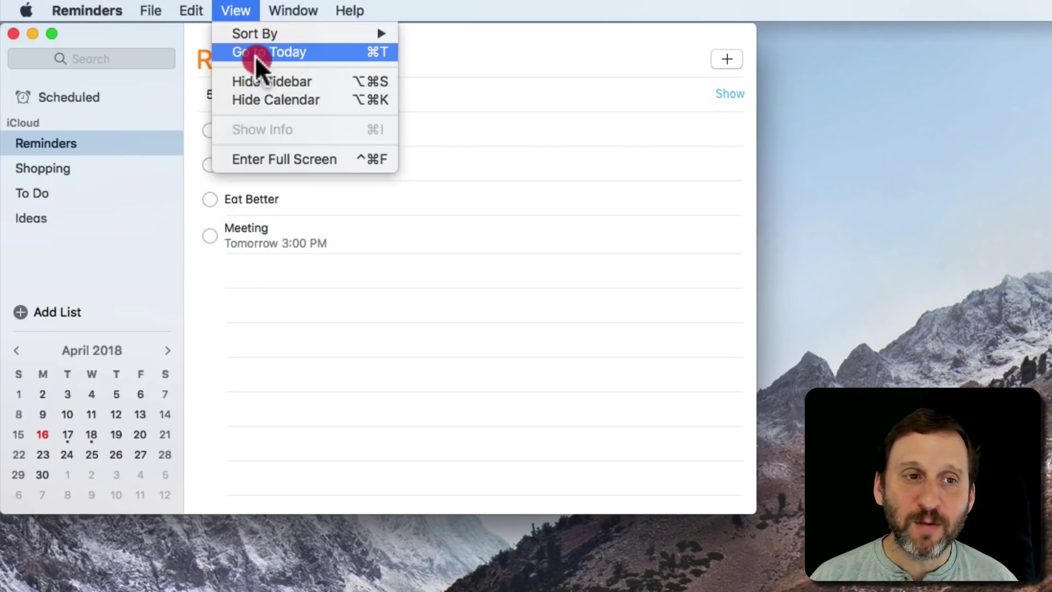
mouse_move(257, 33)
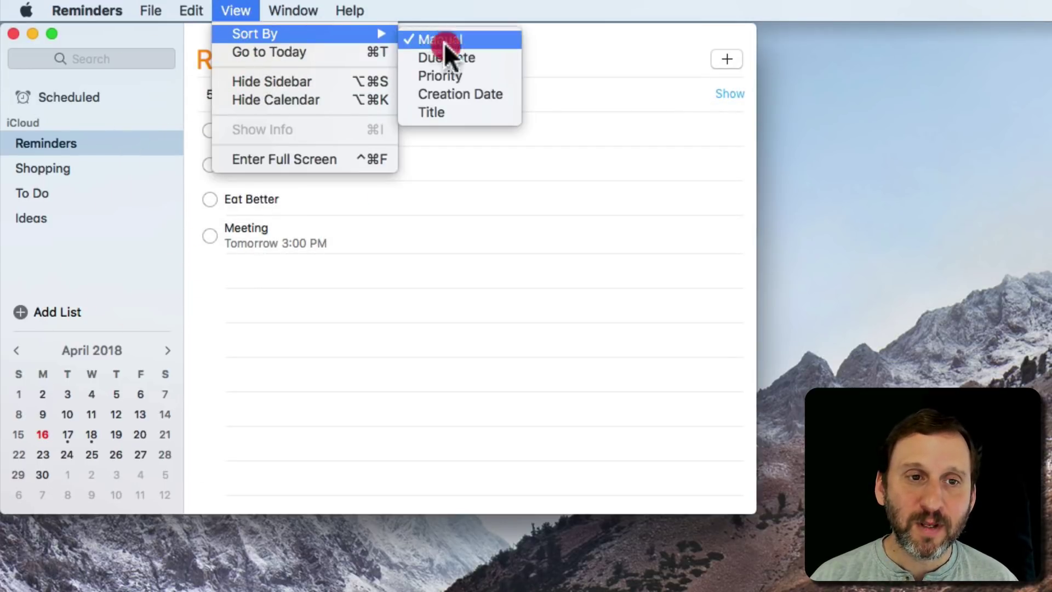
click(455, 111)
drag(235, 9, 423, 39)
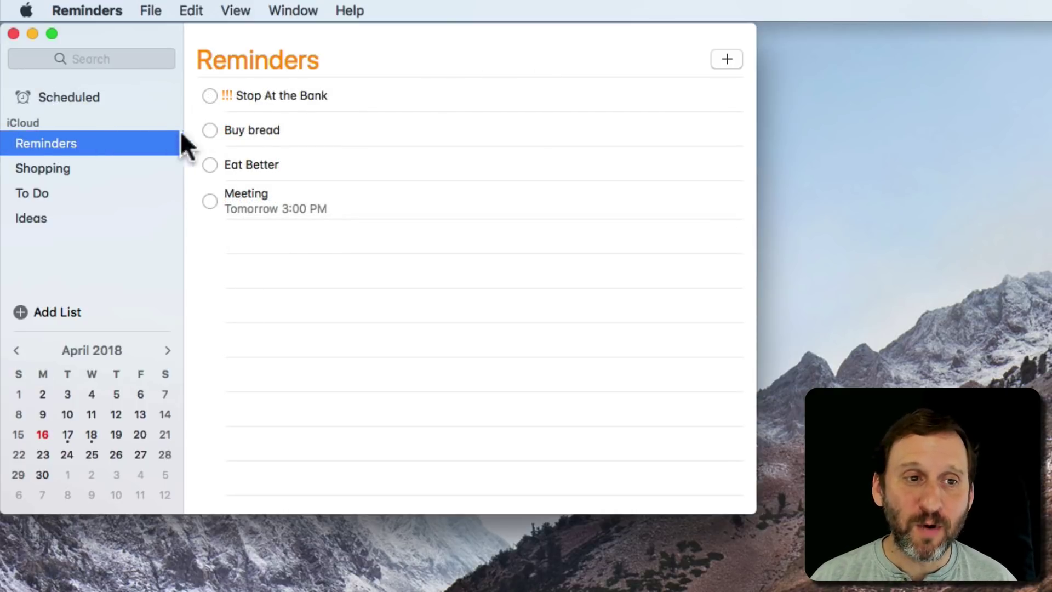
Reveal the five completed reminders in the Reminders list.
mouse_move(433, 129)
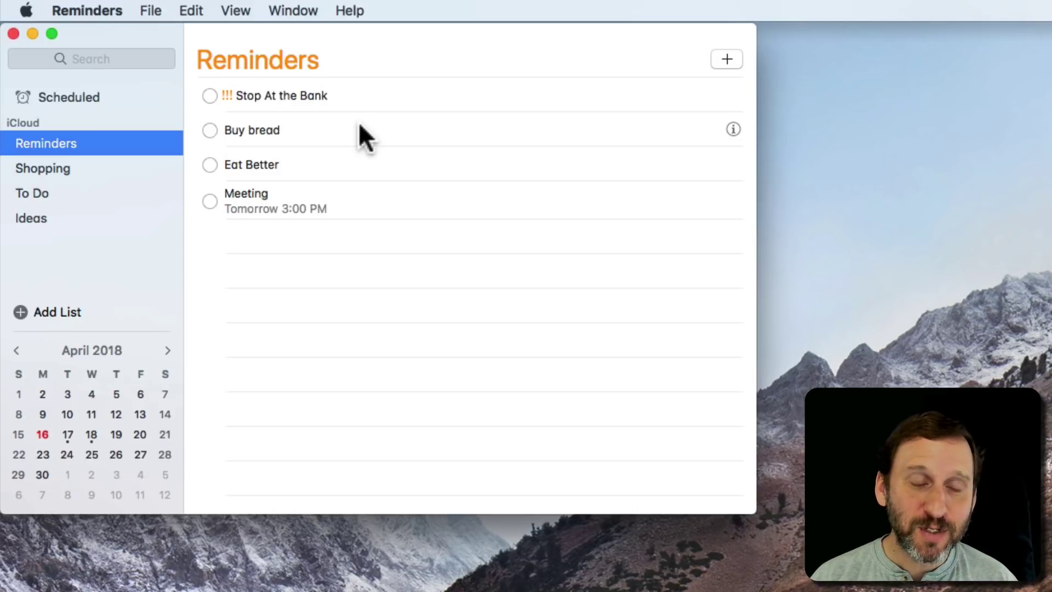
mouse_move(314, 156)
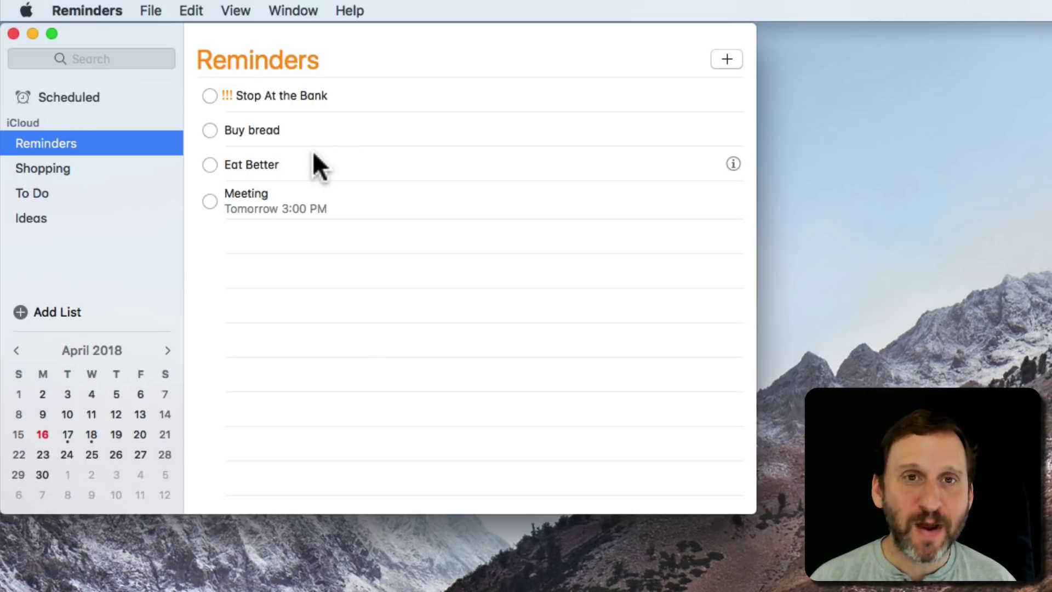
scroll(313, 150, up, 2)
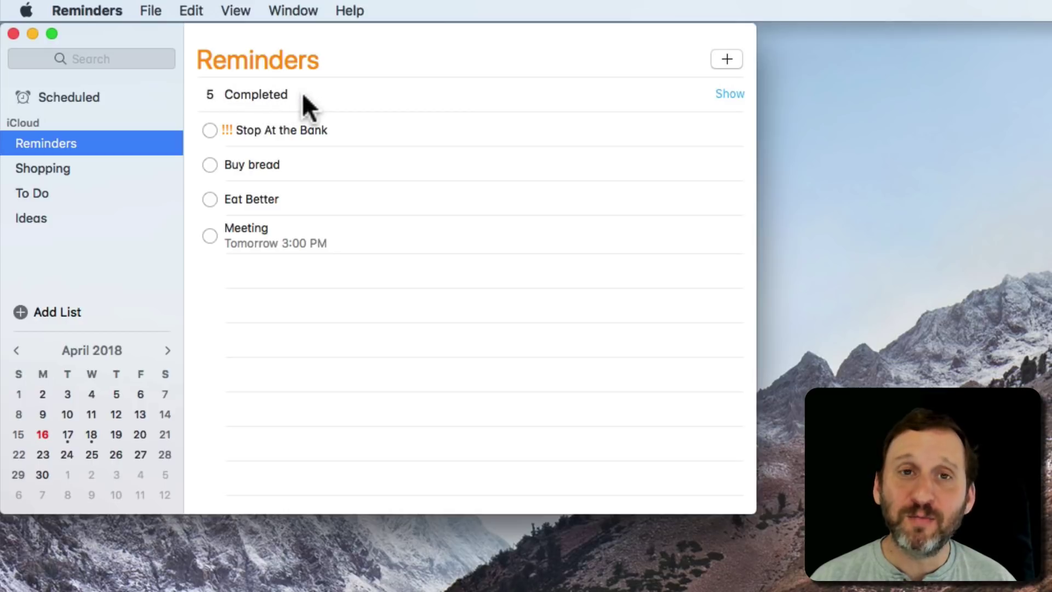
click(731, 91)
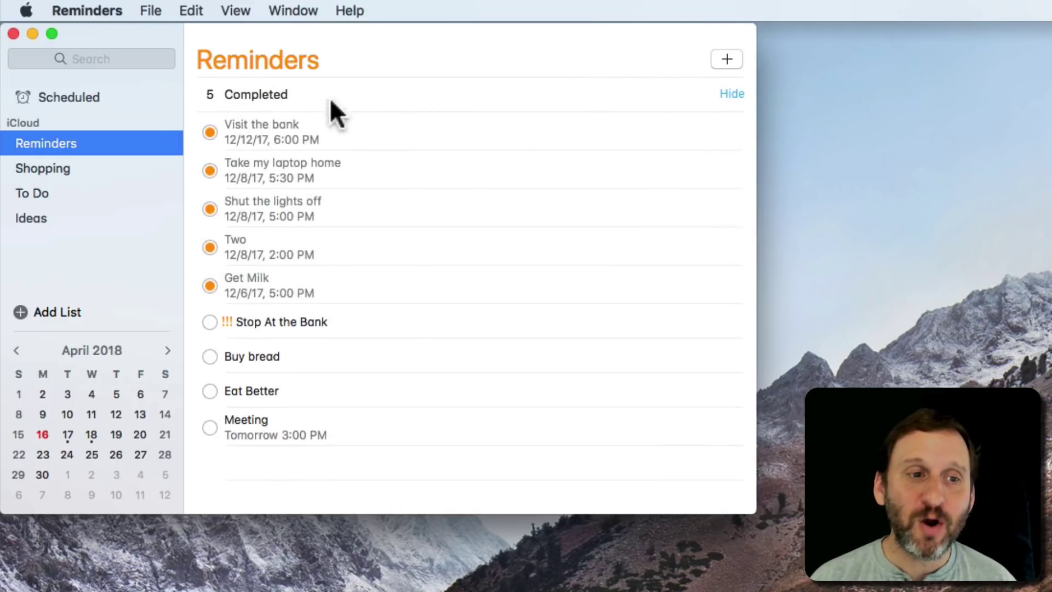
Show completed reminders in the Scheduled view, then return to the Reminders list.
click(54, 98)
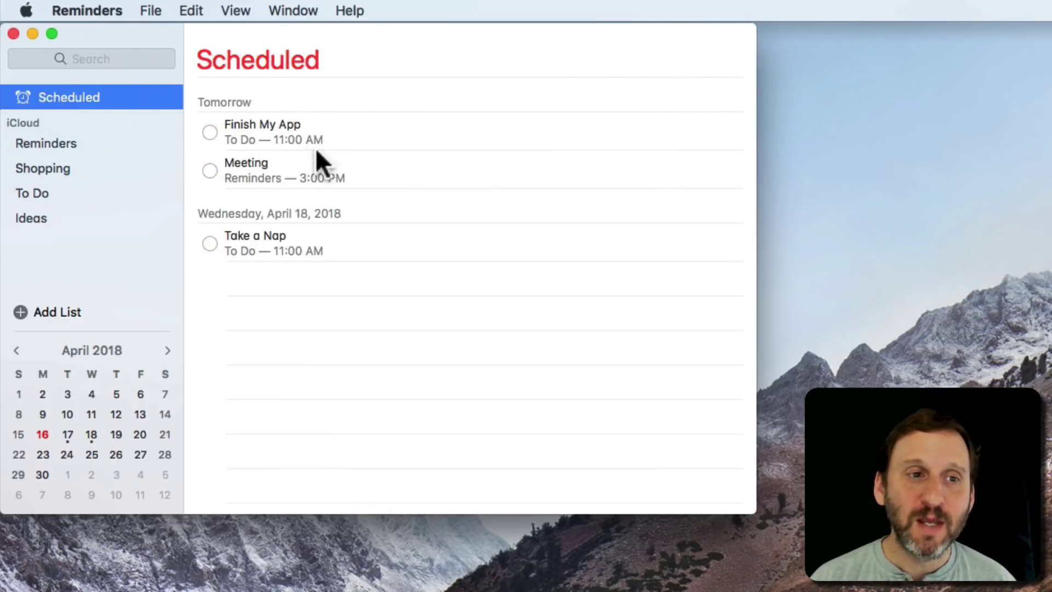
click(737, 94)
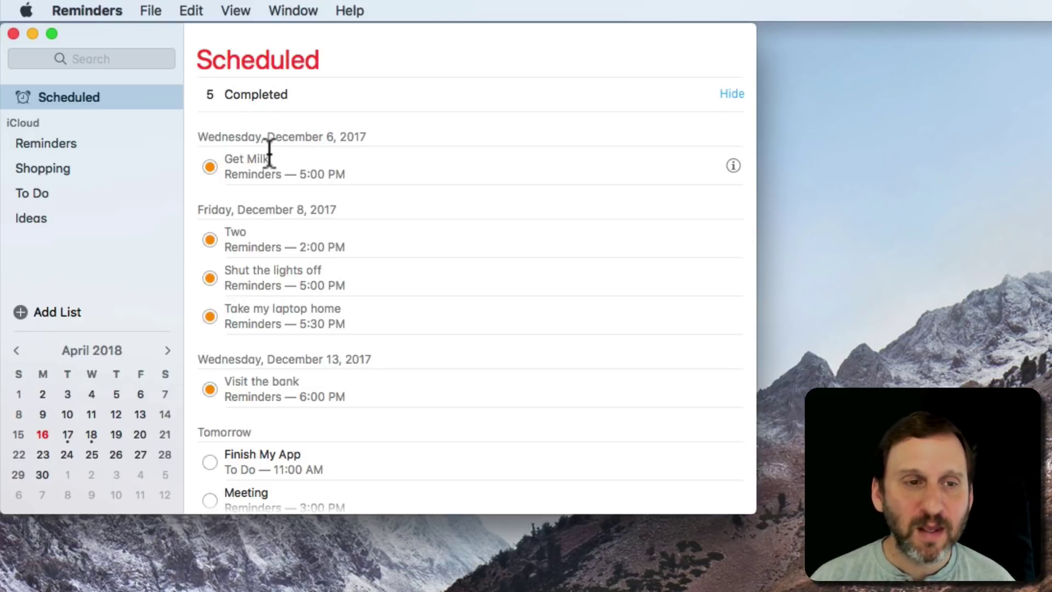
click(87, 145)
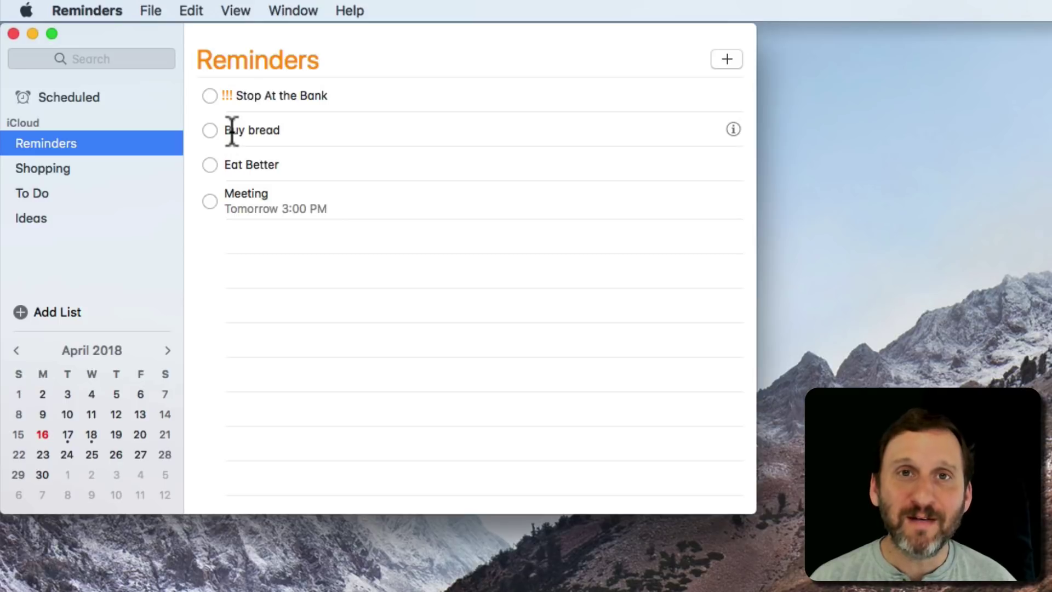
Write 'This is a note' in the Buy bread reminder's details.
click(732, 128)
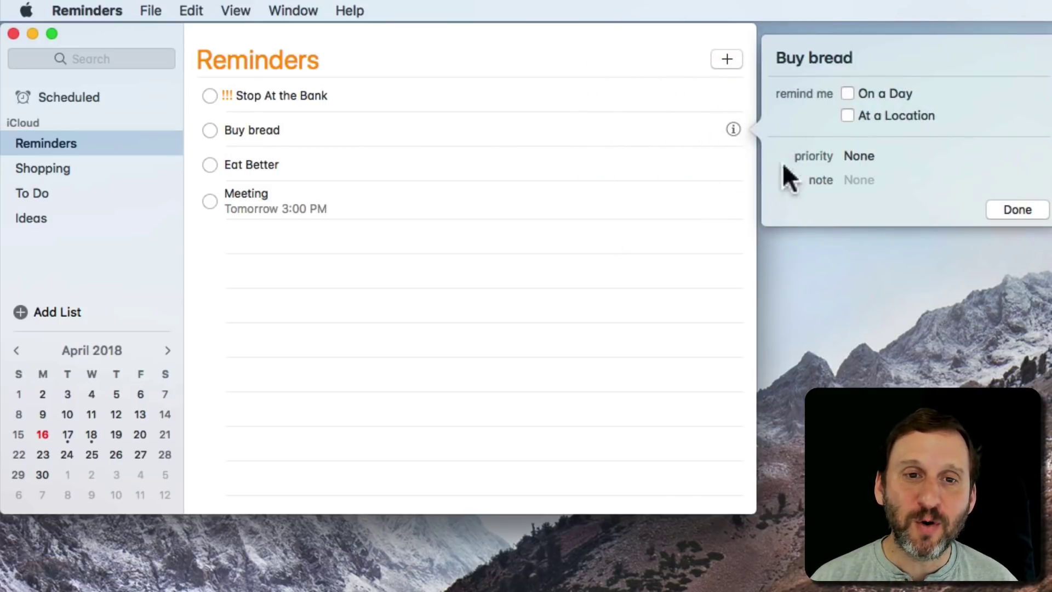
click(870, 181)
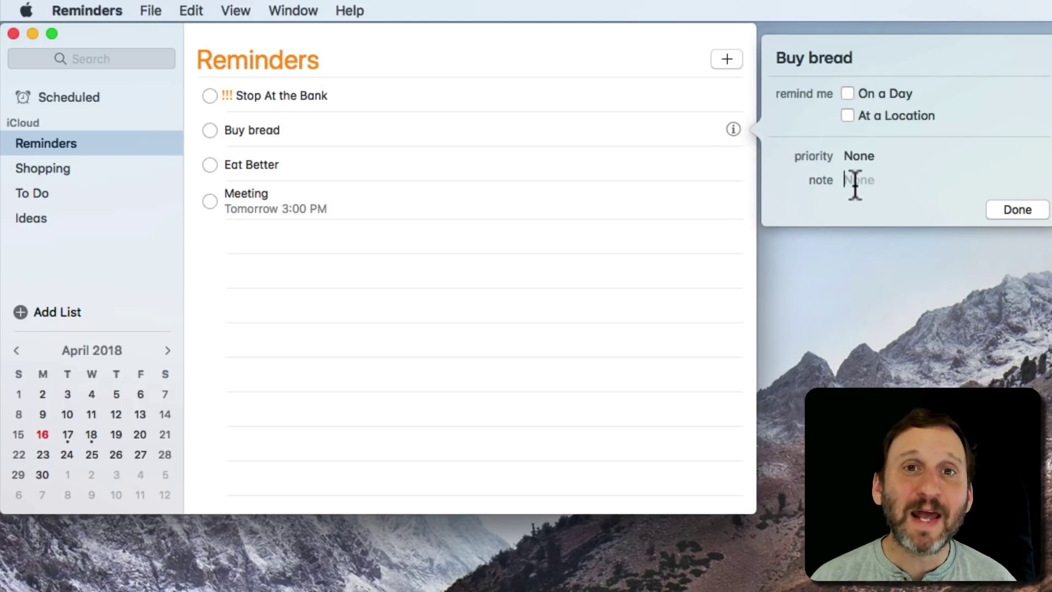
text(This )
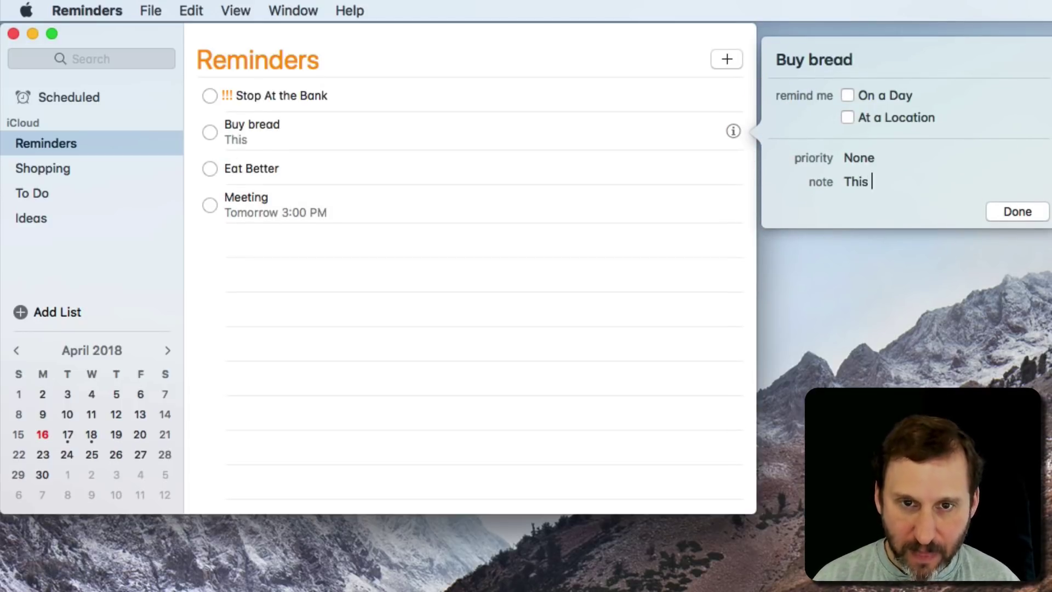
text(is a note)
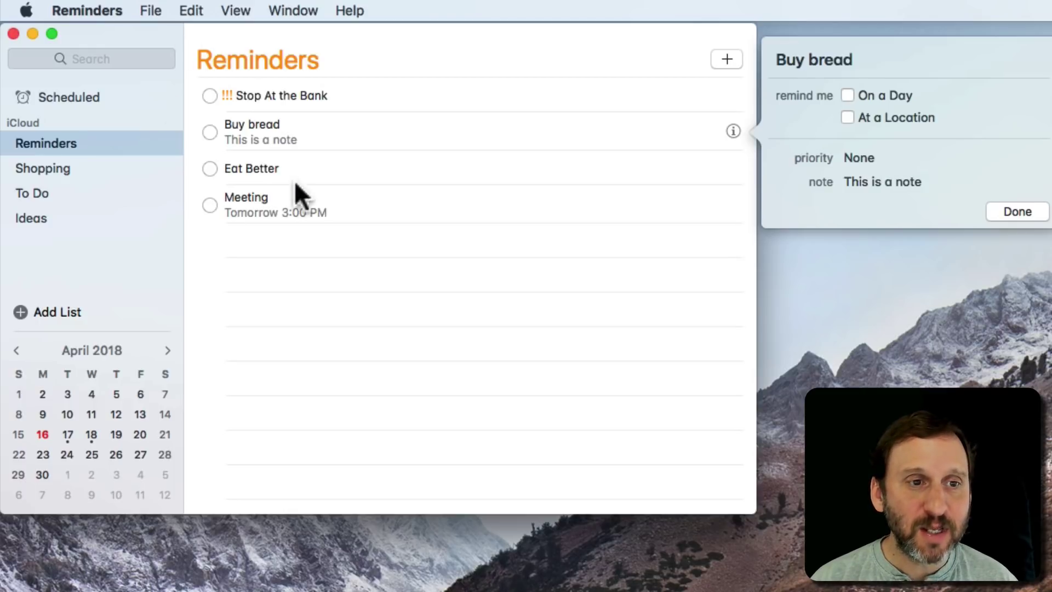
click(1017, 213)
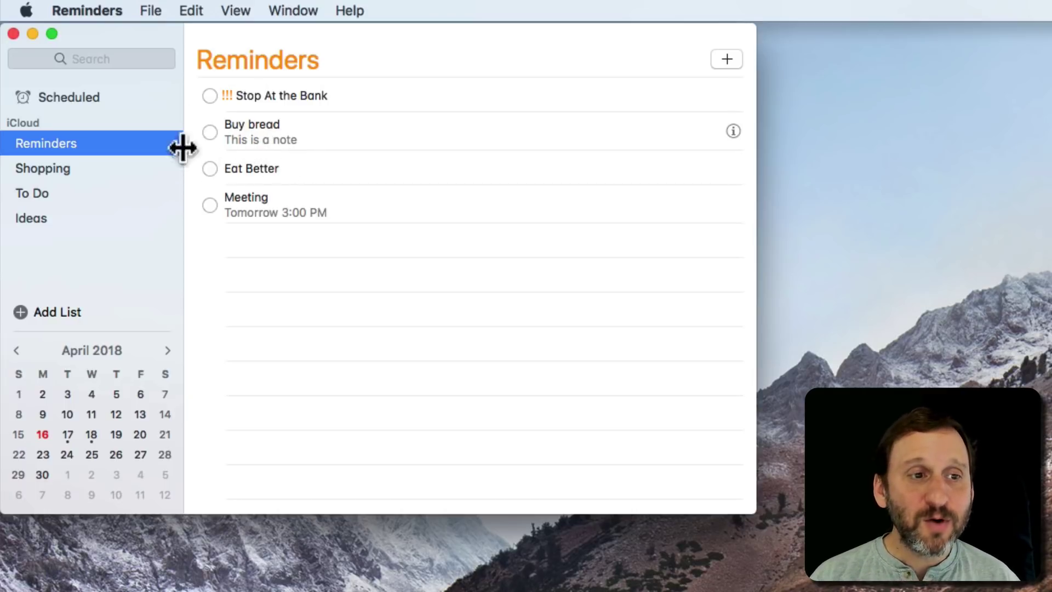
Open the Shopping list's Share With option, then switch to the Ideas list.
mouse_move(104, 144)
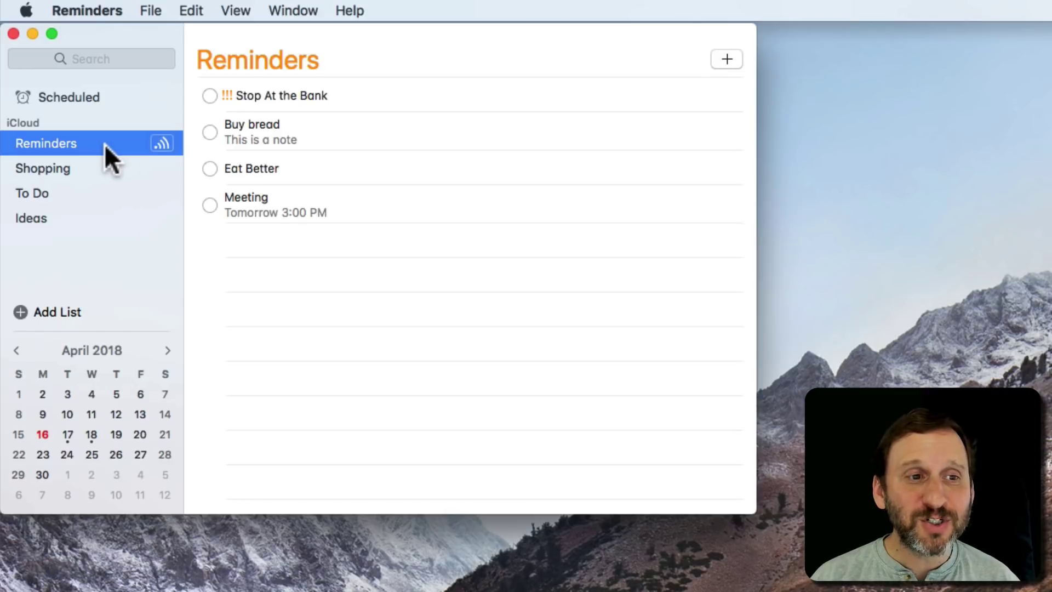
click(81, 168)
mouse_move(103, 168)
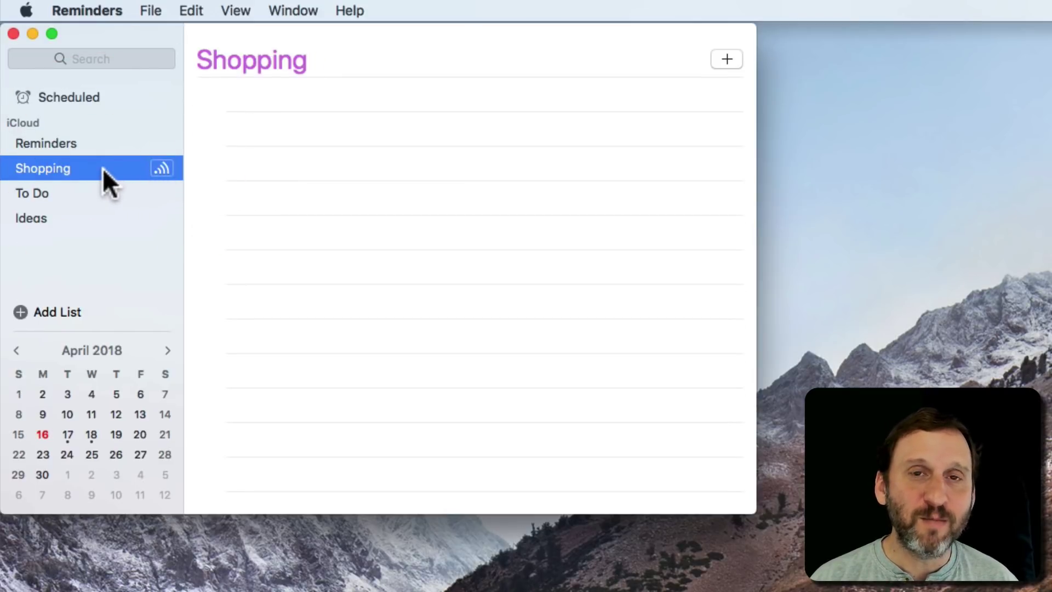
click(167, 167)
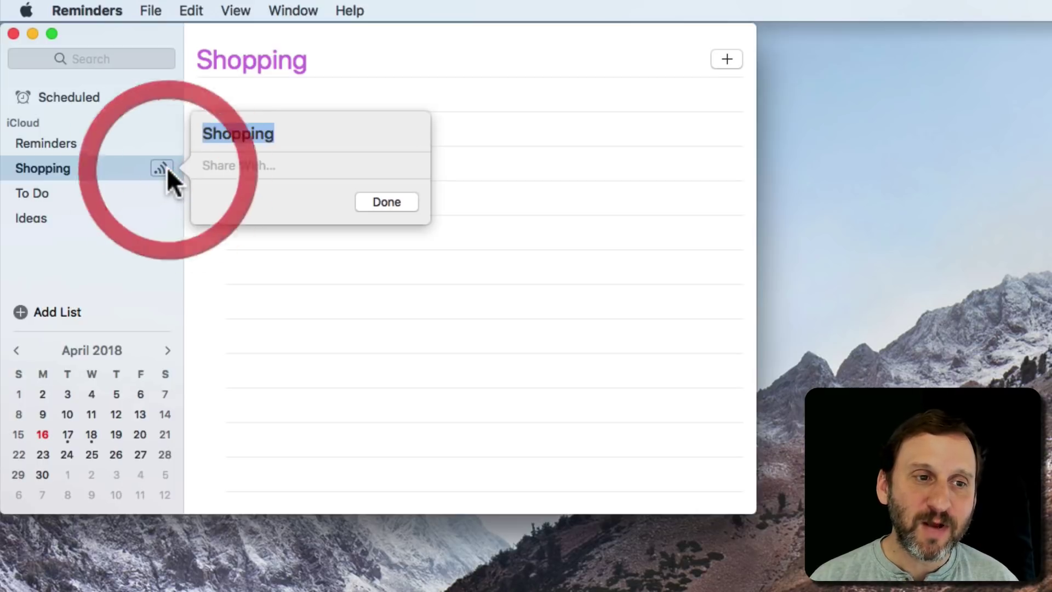
click(239, 164)
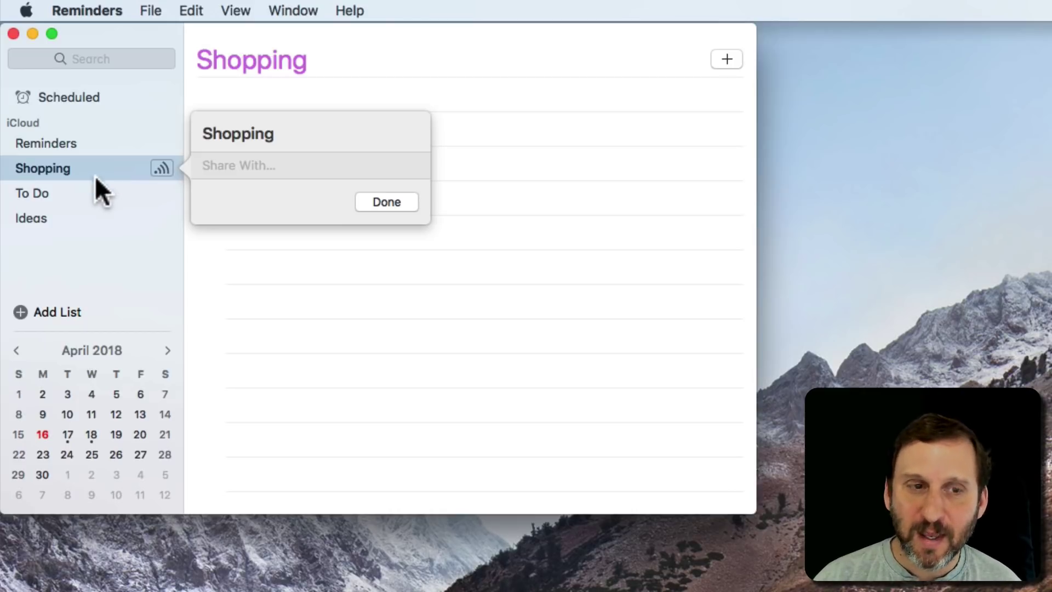
click(109, 218)
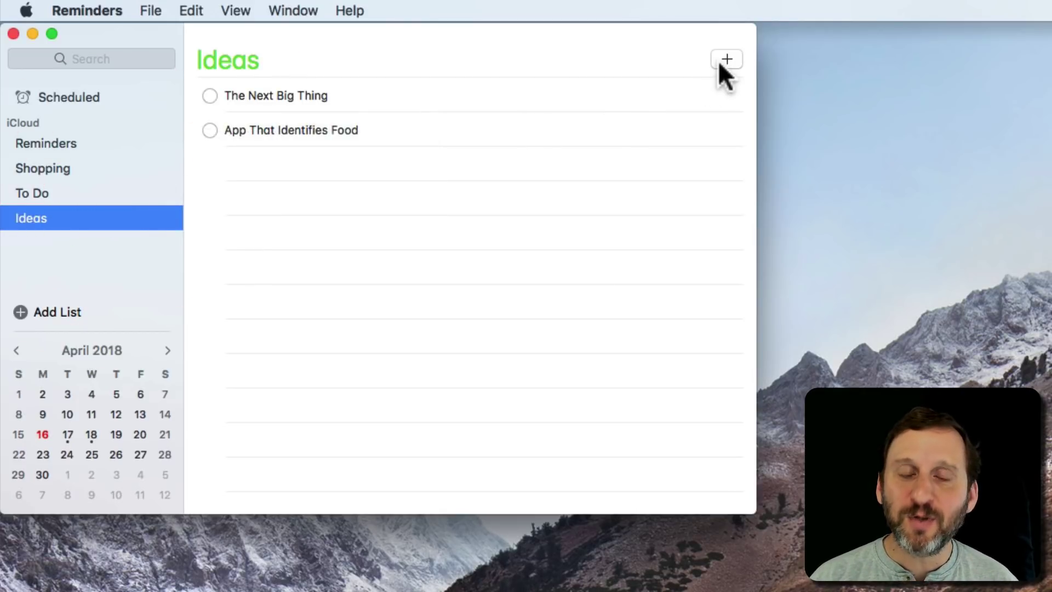
Choose Default List > Reminders, then open the Reminders list with its four items.
click(283, 162)
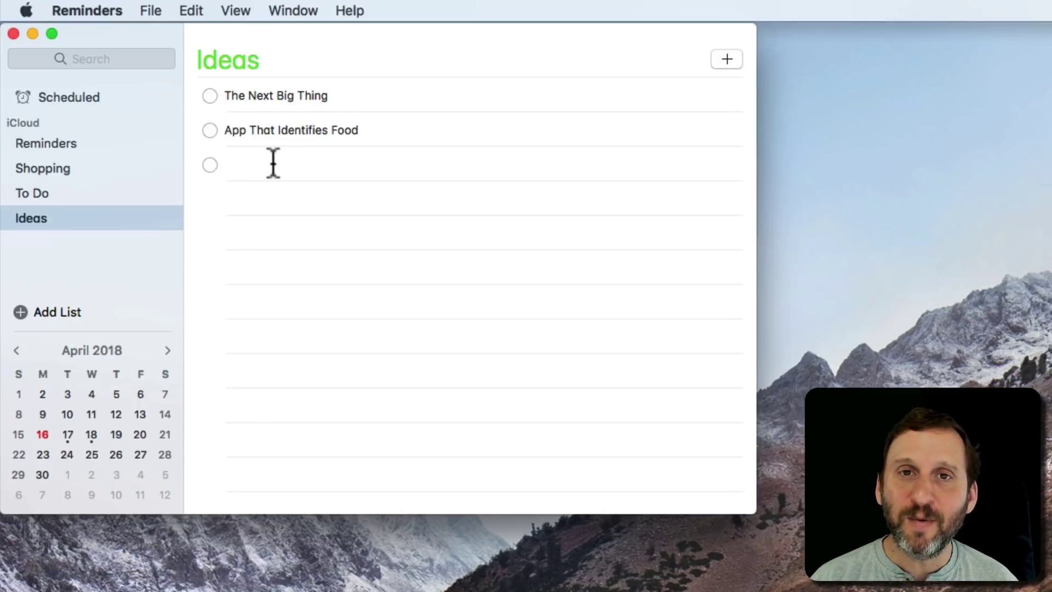
click(321, 69)
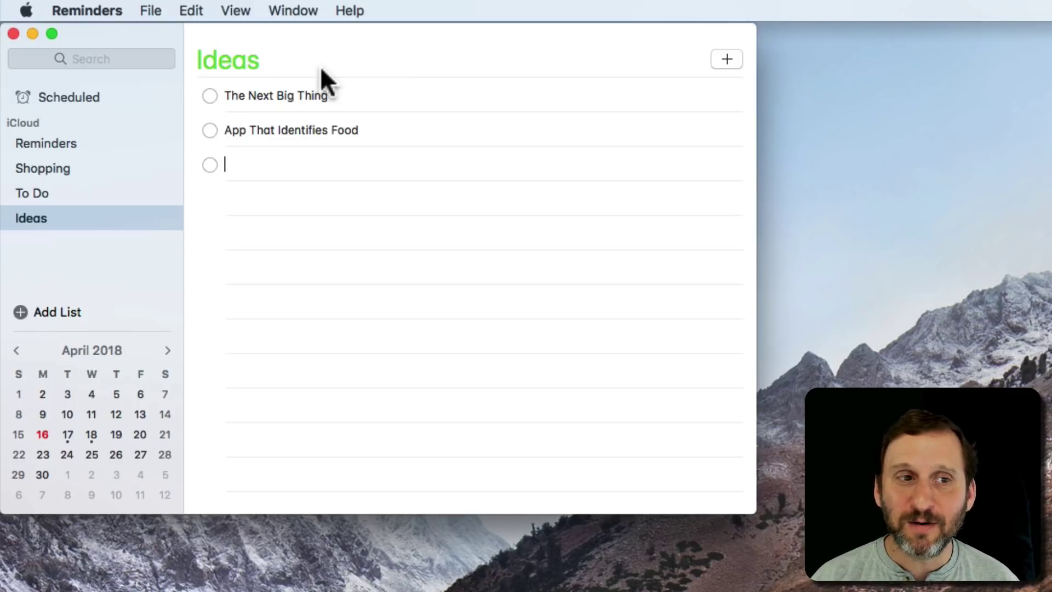
click(91, 11)
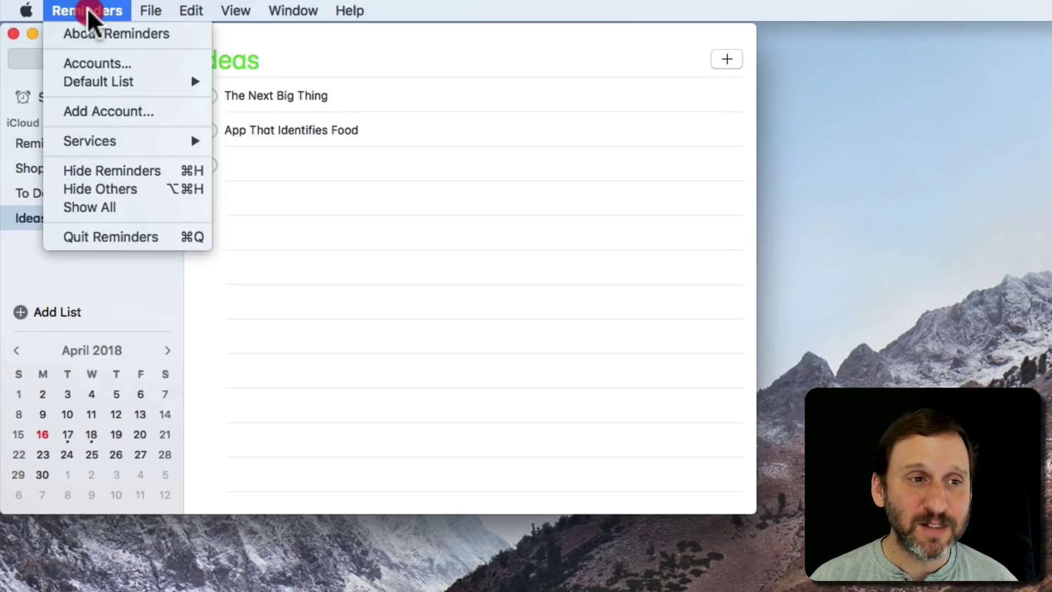
click(99, 82)
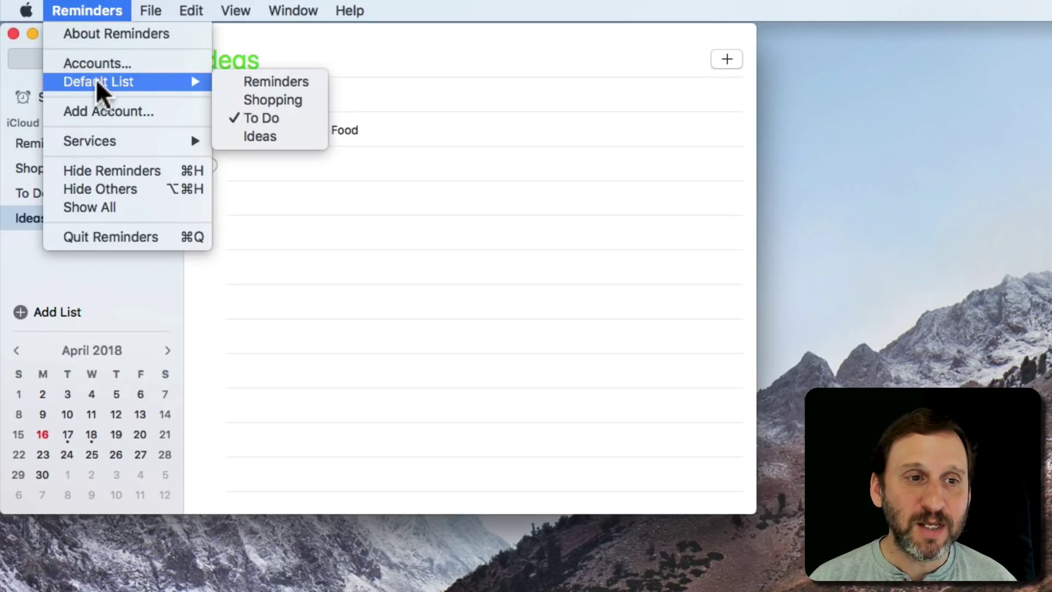
click(254, 85)
click(67, 142)
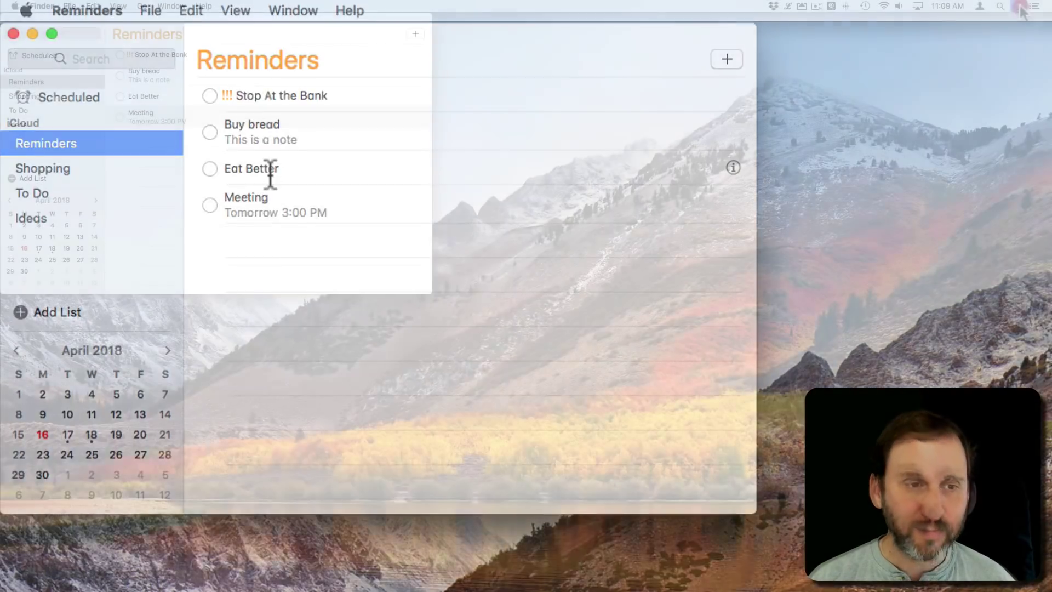
Have Siri add a reminder to check my bank balance tomorrow at 10 AM.
click(1019, 7)
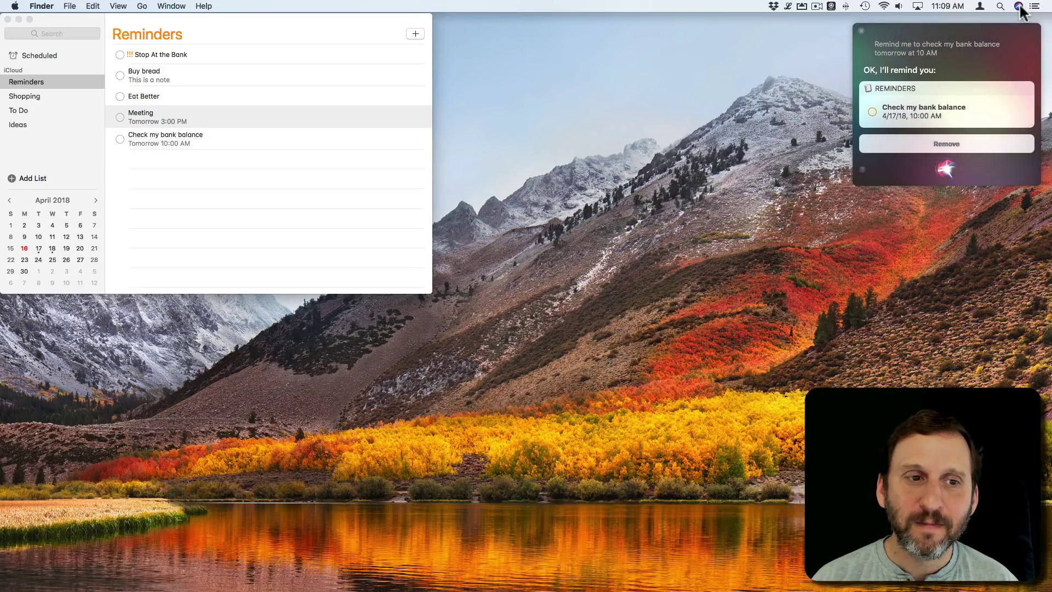
click(861, 30)
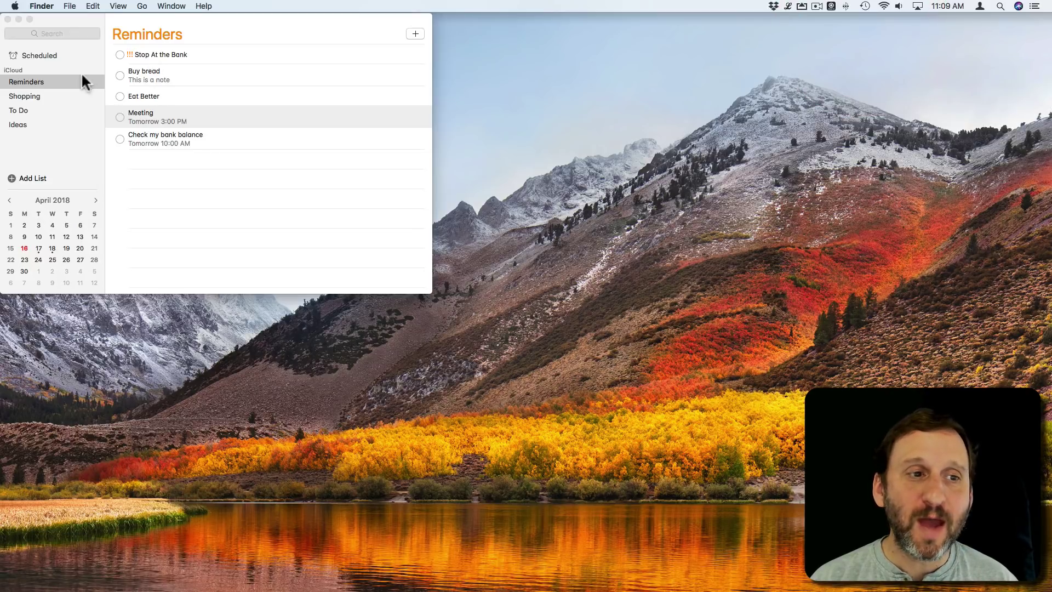
click(170, 140)
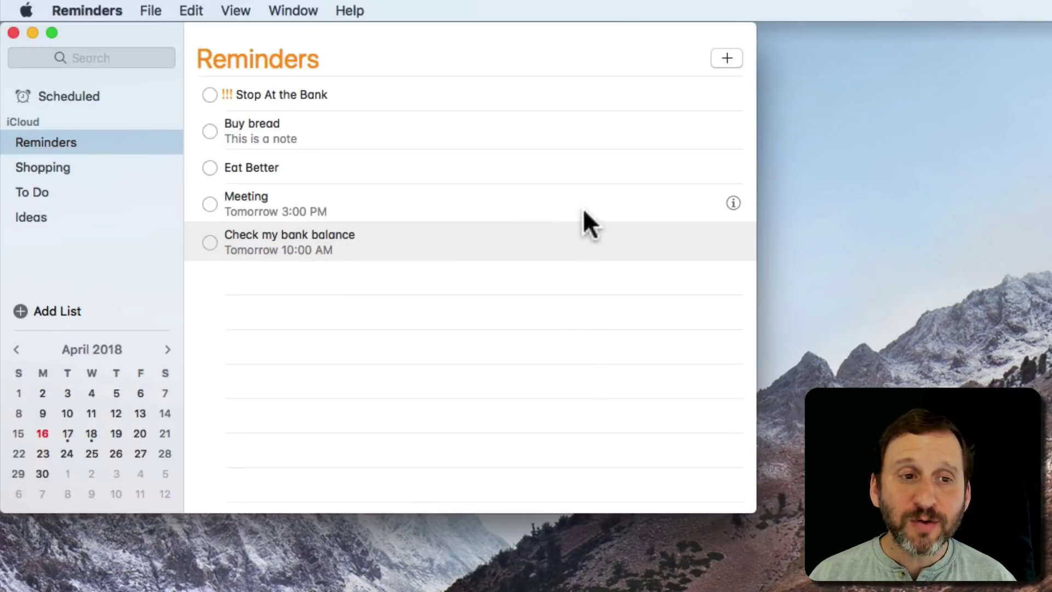
click(731, 202)
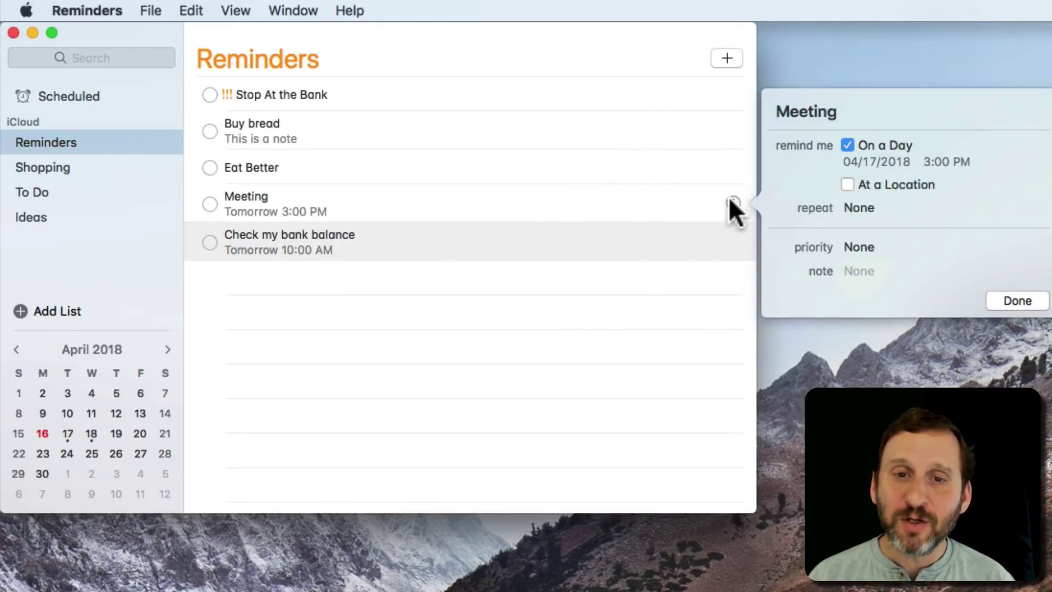
click(873, 183)
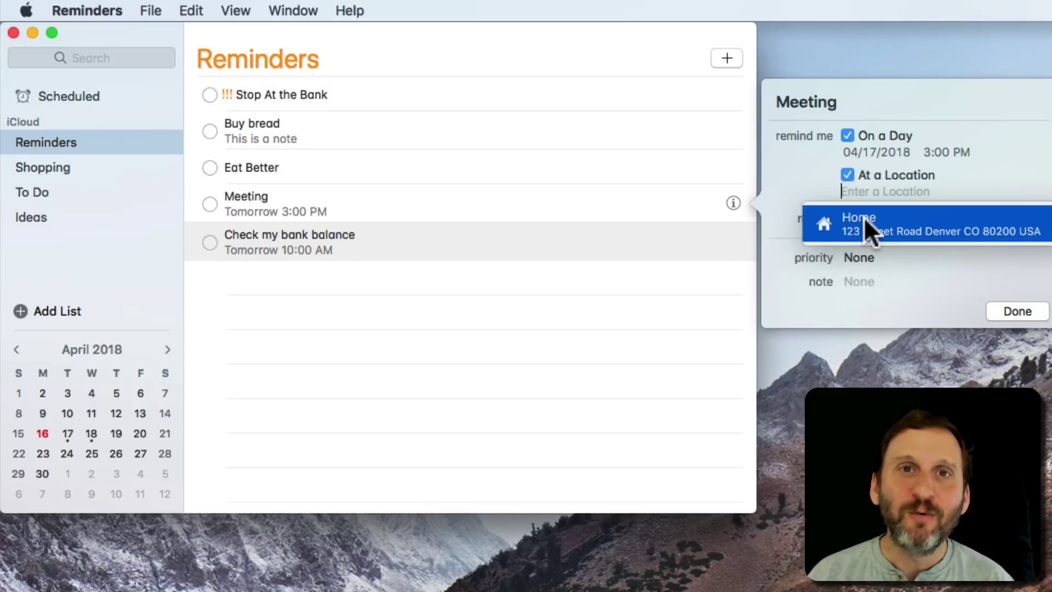
click(633, 53)
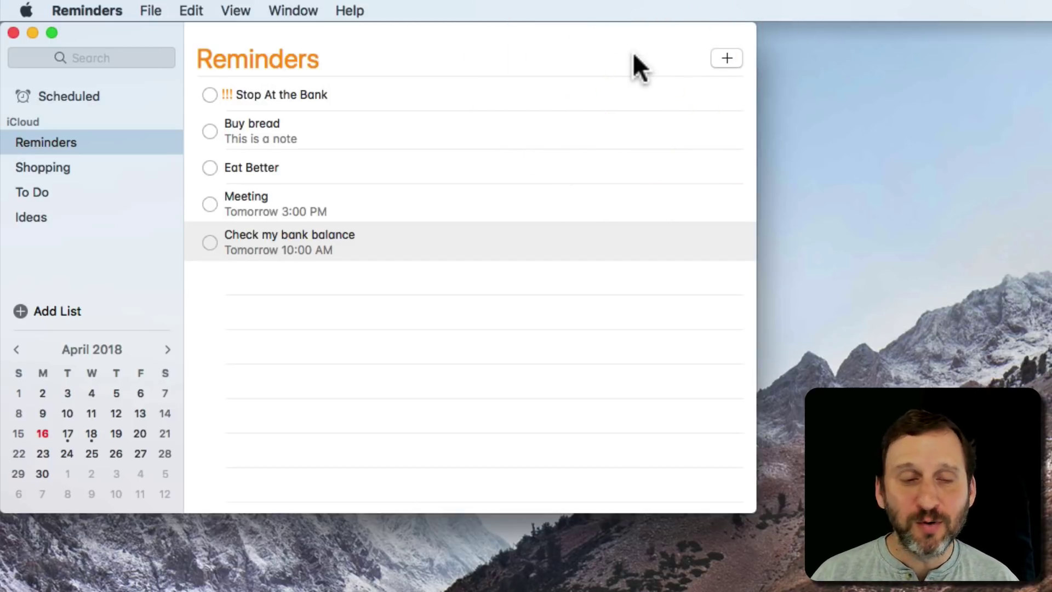
mouse_move(52, 140)
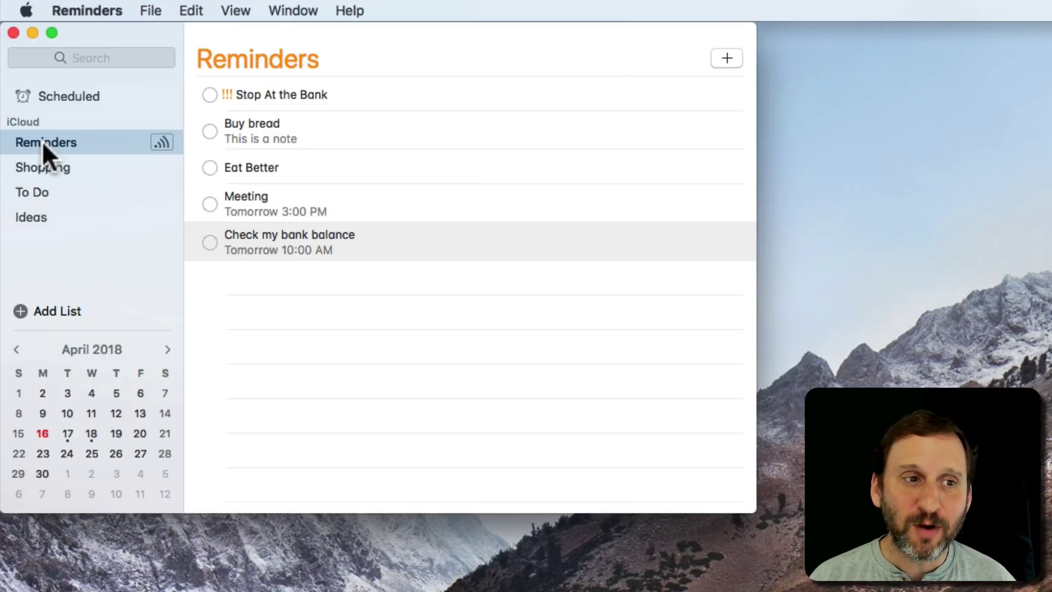
Bring up the context menu for the Reminders list in the sidebar.
right_click(42, 141)
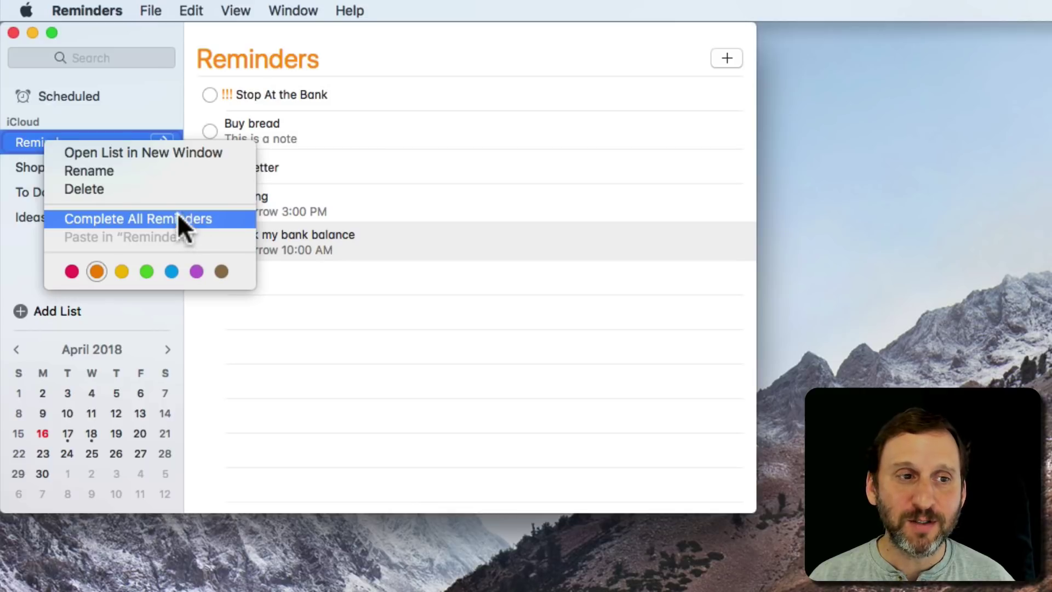
Open the Reminders list in its own window, move it right, and show Shopping in the main window.
click(130, 150)
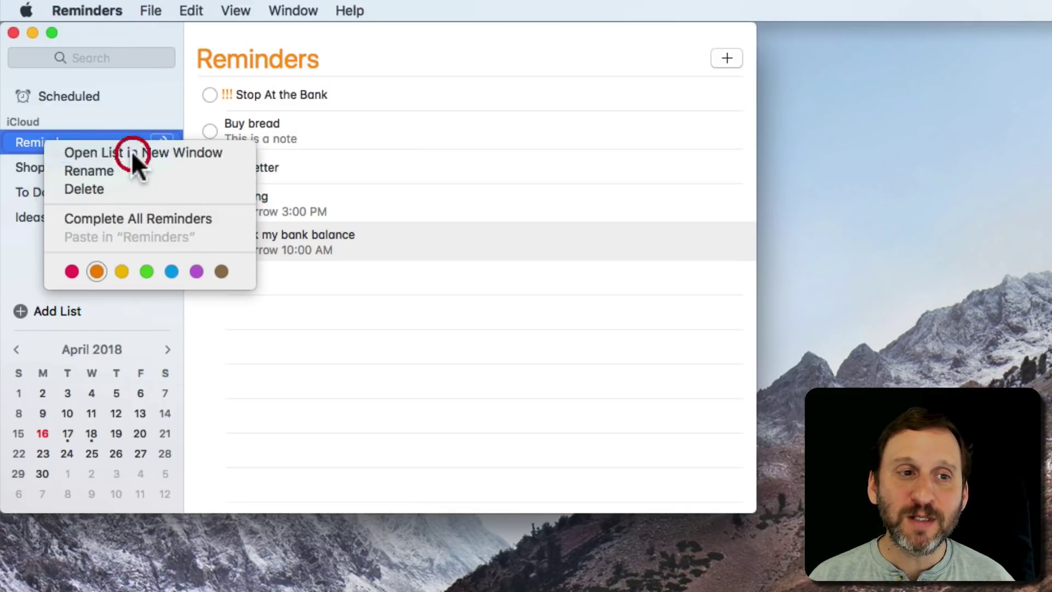
drag(315, 80, 575, 107)
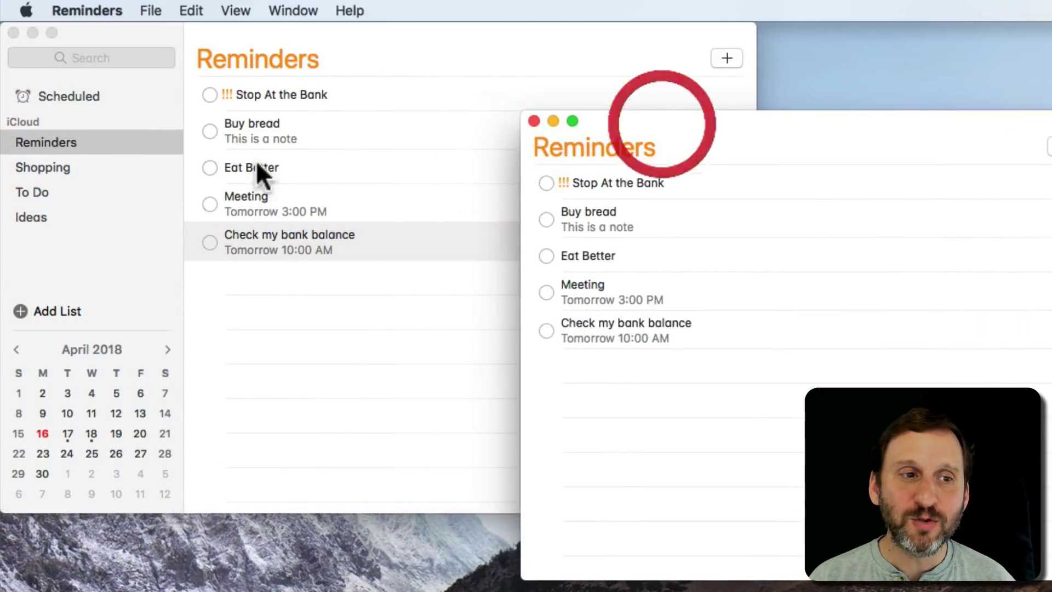
click(84, 166)
click(55, 166)
click(815, 131)
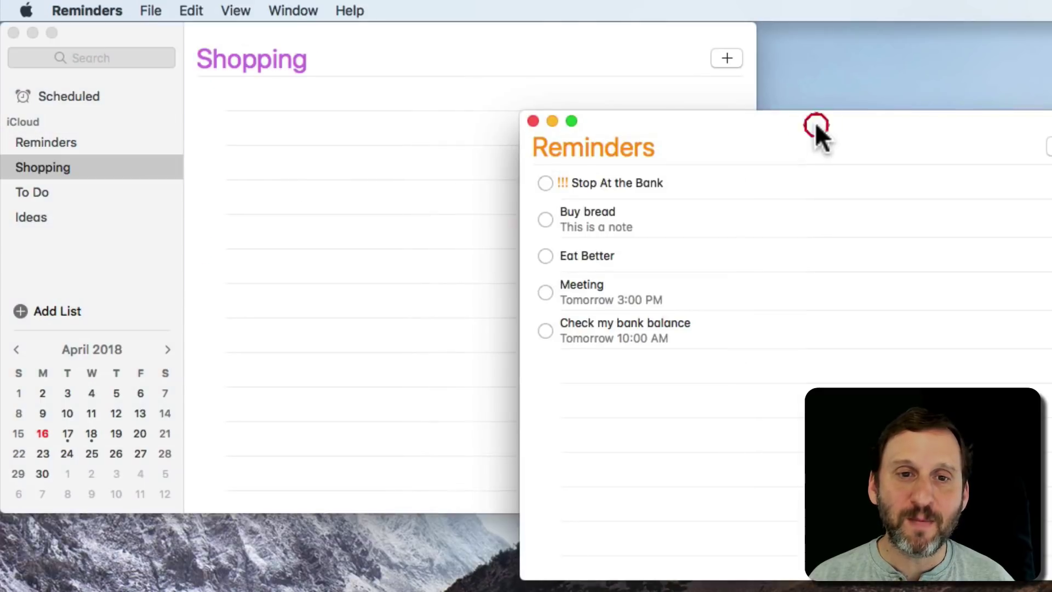
Open the To Do list in its own window and move it down and left.
click(41, 195)
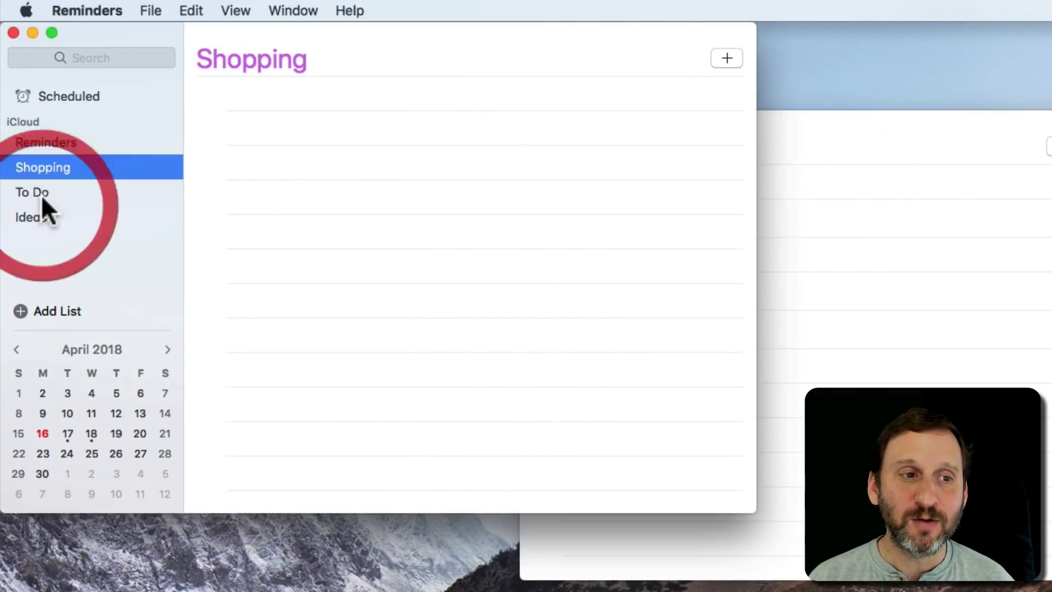
right_click(41, 191)
click(87, 200)
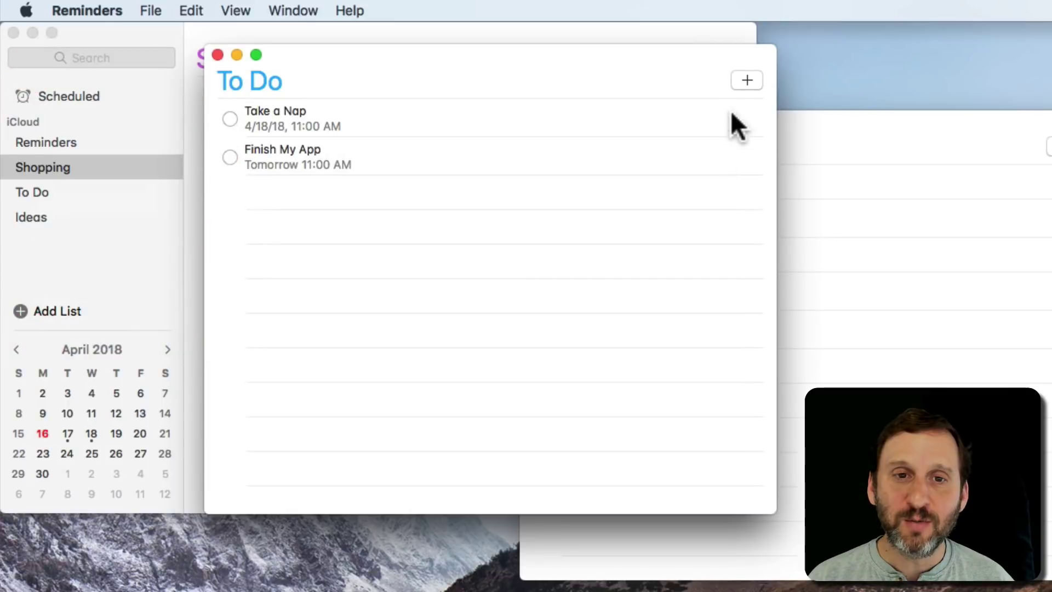
drag(700, 63, 692, 263)
click(847, 126)
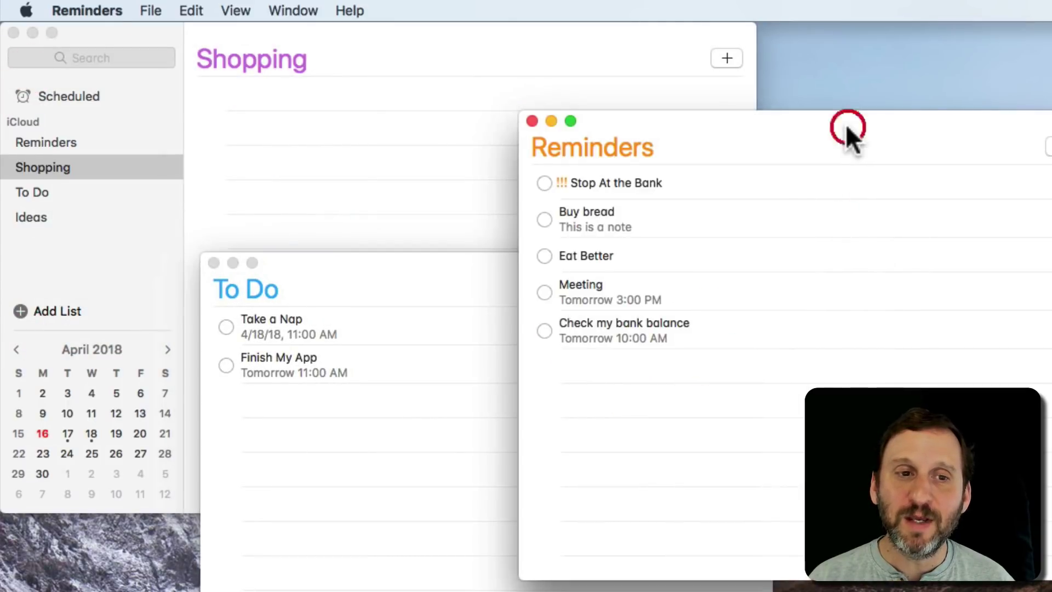
click(441, 259)
click(276, 7)
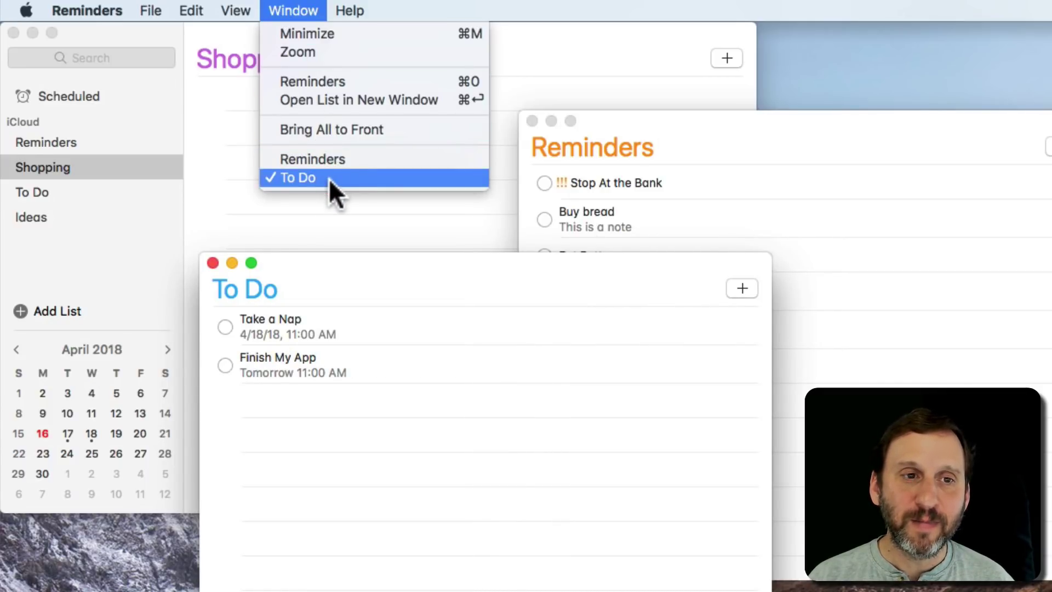
In the separate Reminders window, drag Buy bread below Eat Better.
click(537, 117)
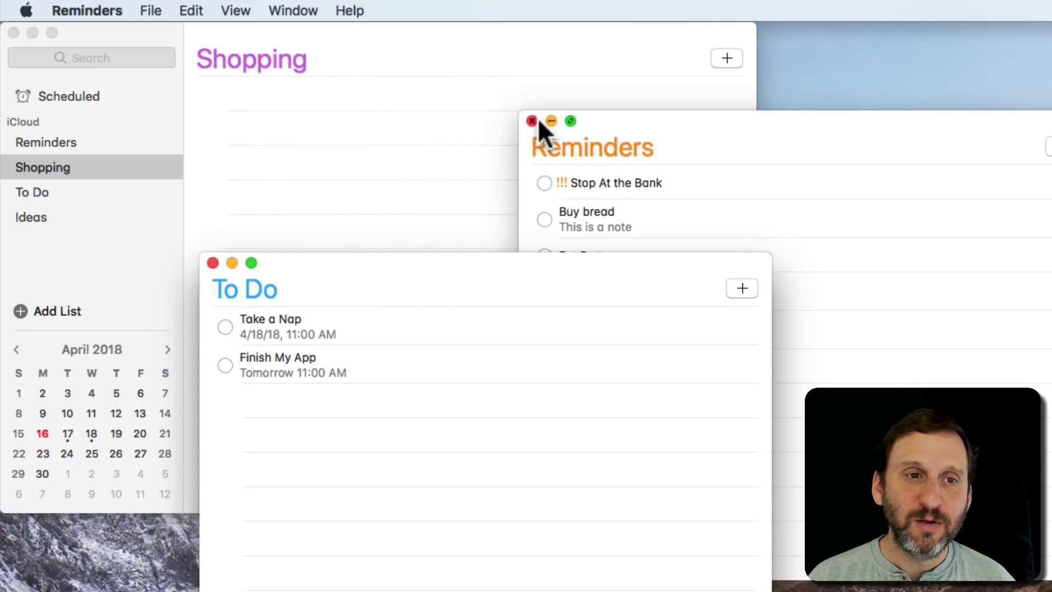
click(208, 30)
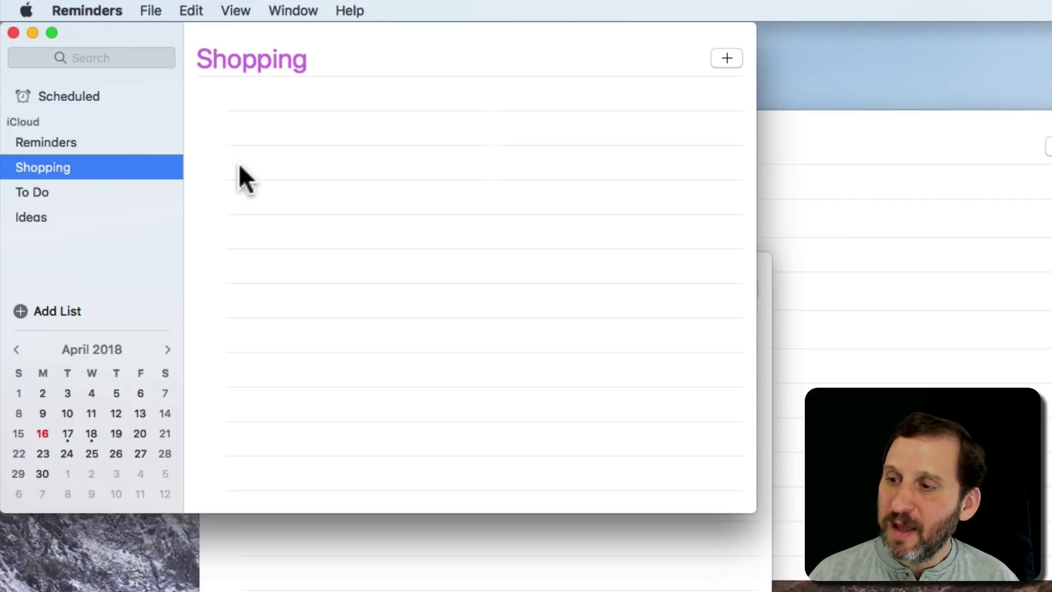
click(1002, 323)
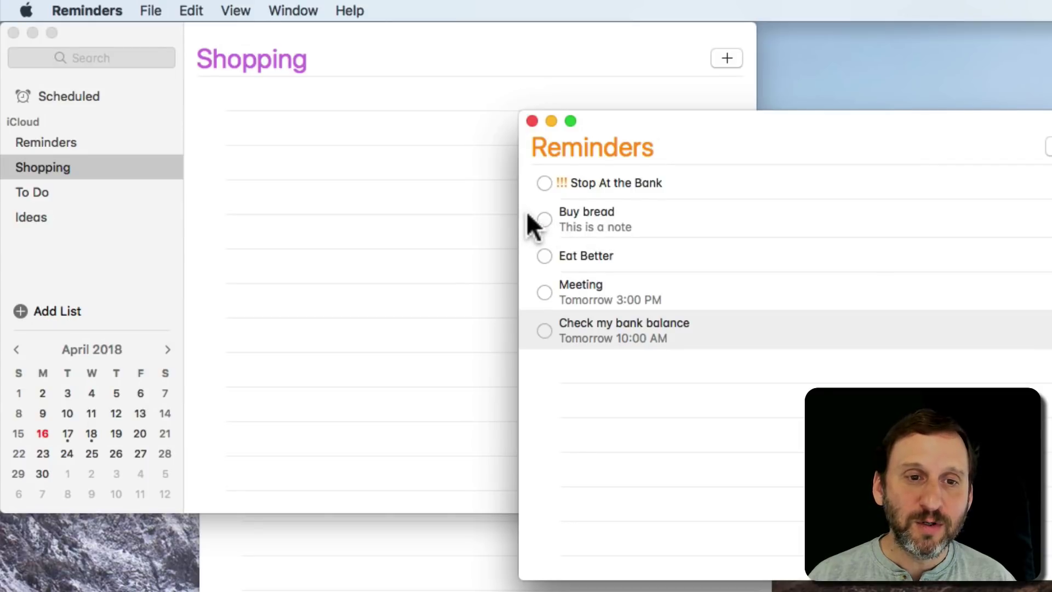
drag(526, 212, 533, 246)
Close the separate Reminders and To Do windows.
click(532, 121)
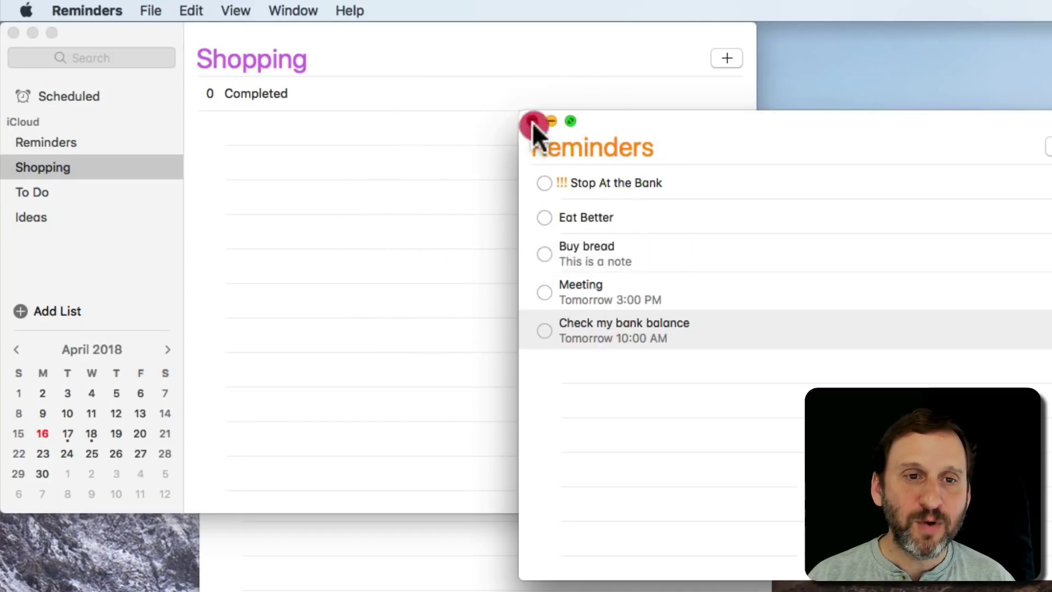
click(212, 260)
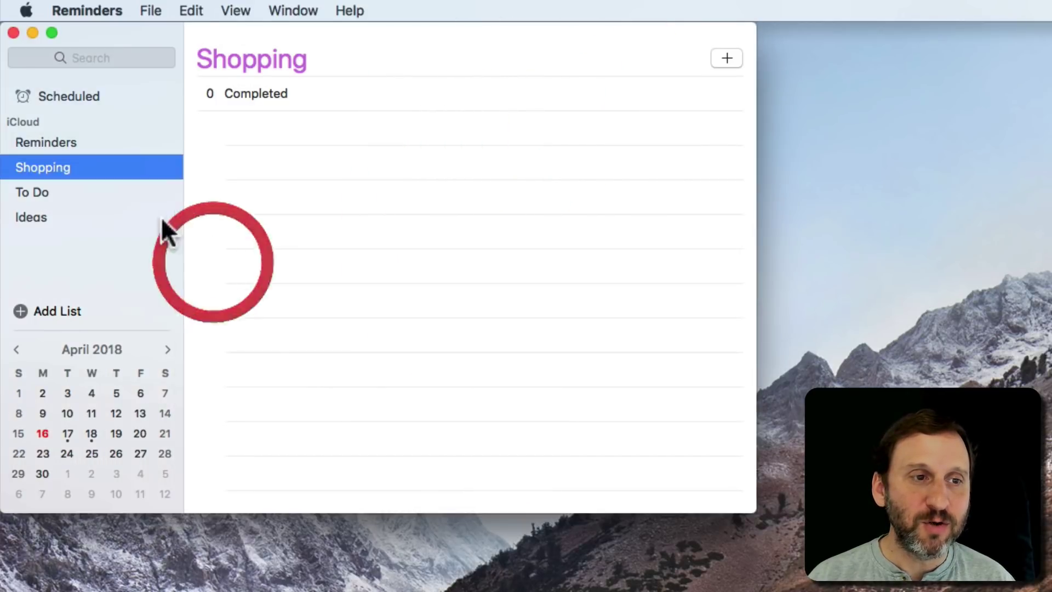
click(48, 190)
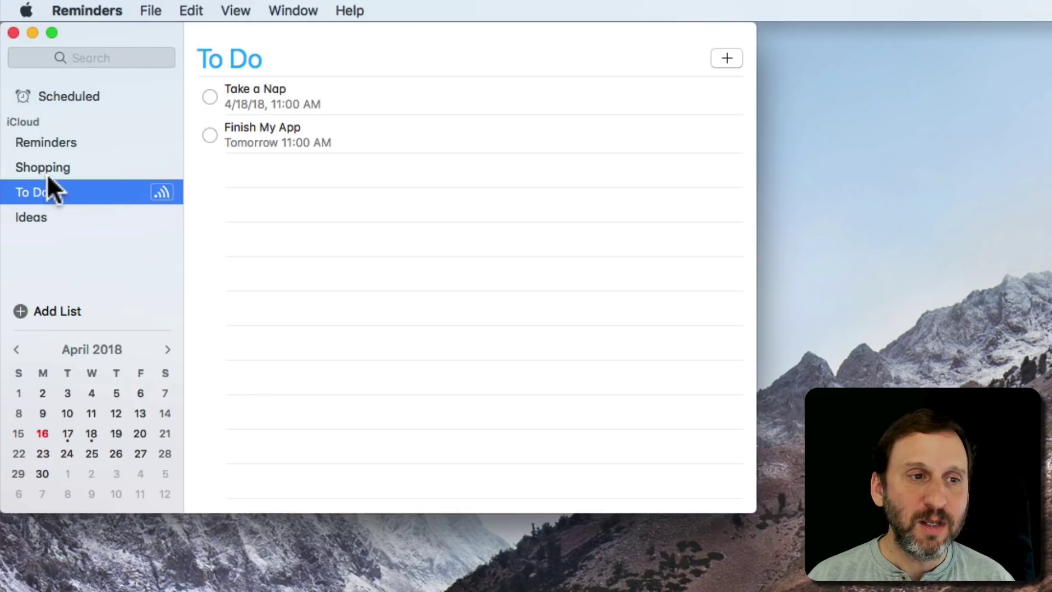
Move Buy bread from the Reminders list onto the Shopping list.
click(54, 140)
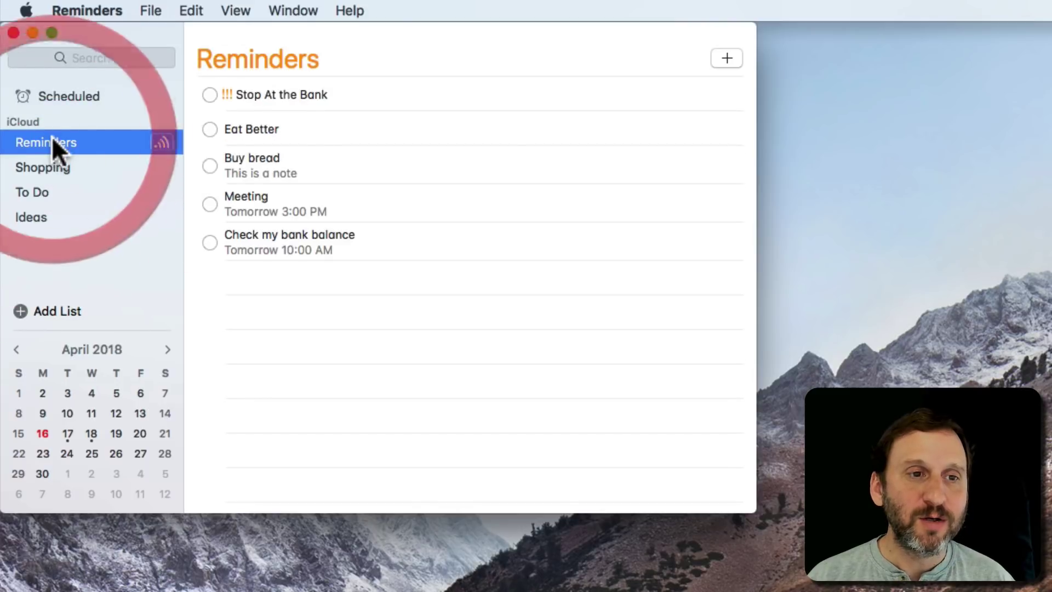
click(193, 163)
drag(193, 163, 37, 168)
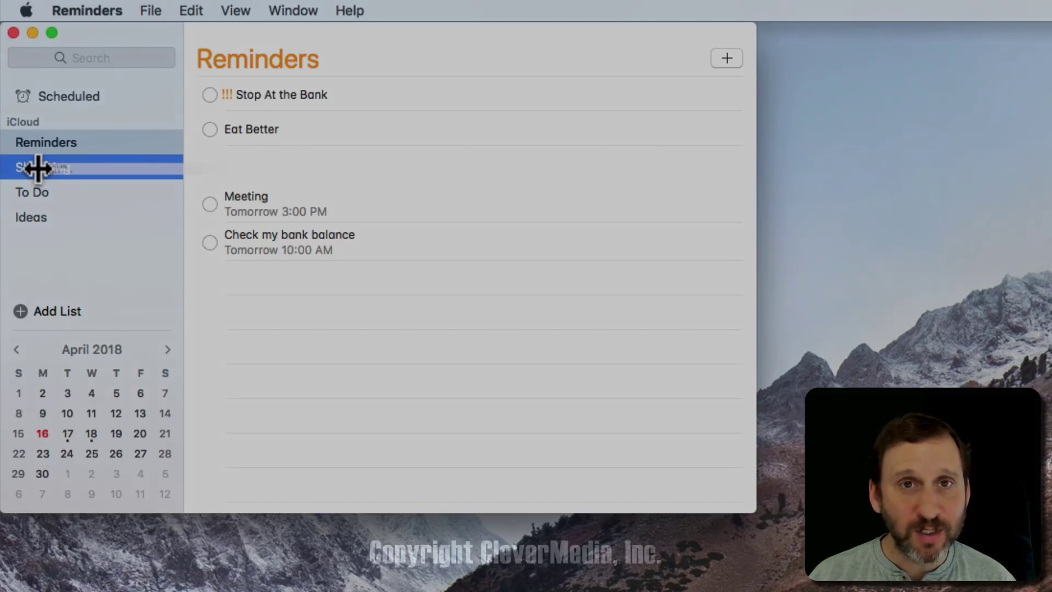